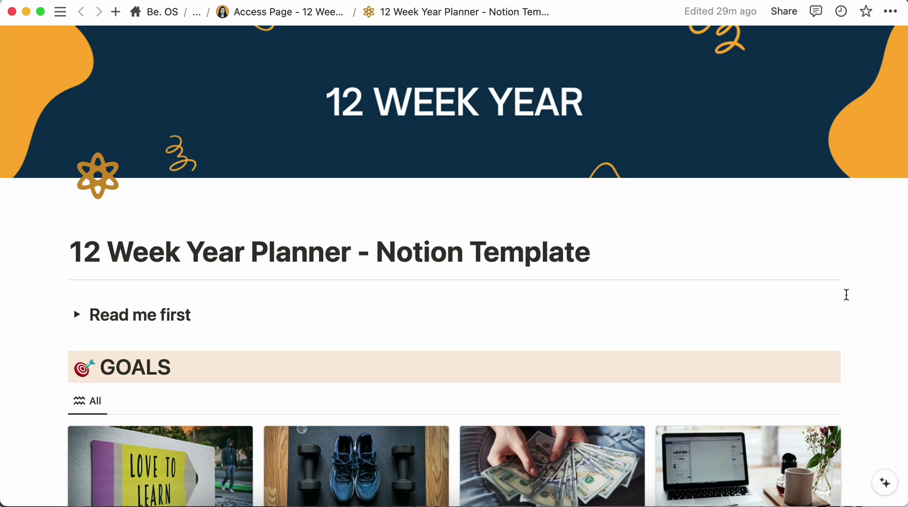
Expand the Read me first section of the 12 Week Year planner and open its VISUALISATION page.
scroll(847, 295, down, 5)
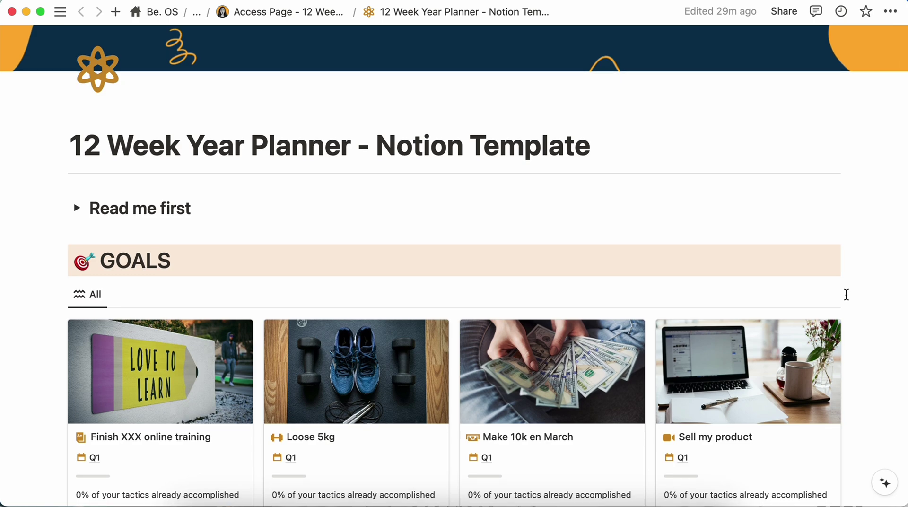
scroll(846, 295, up, 1)
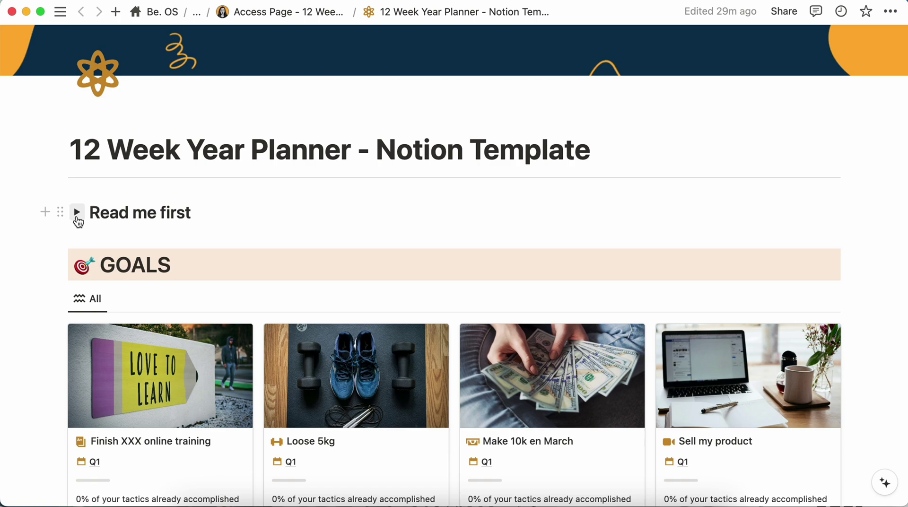
click(77, 213)
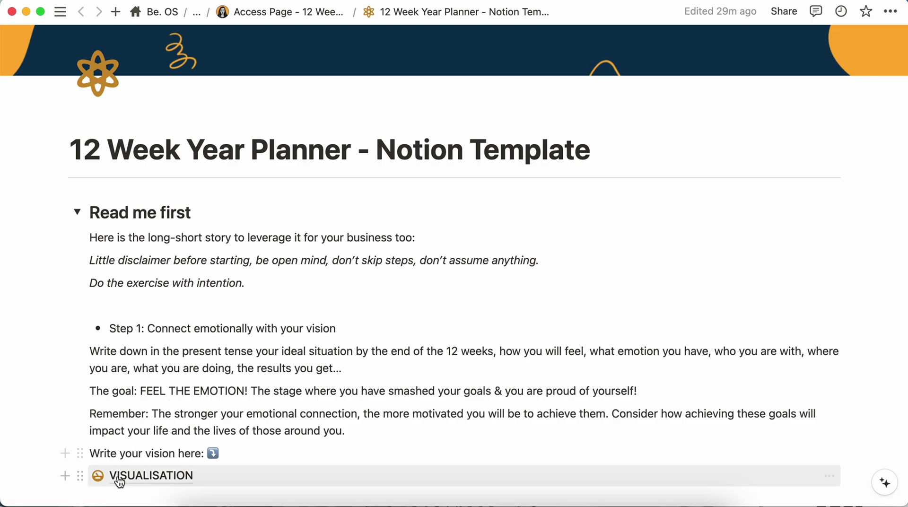
click(149, 478)
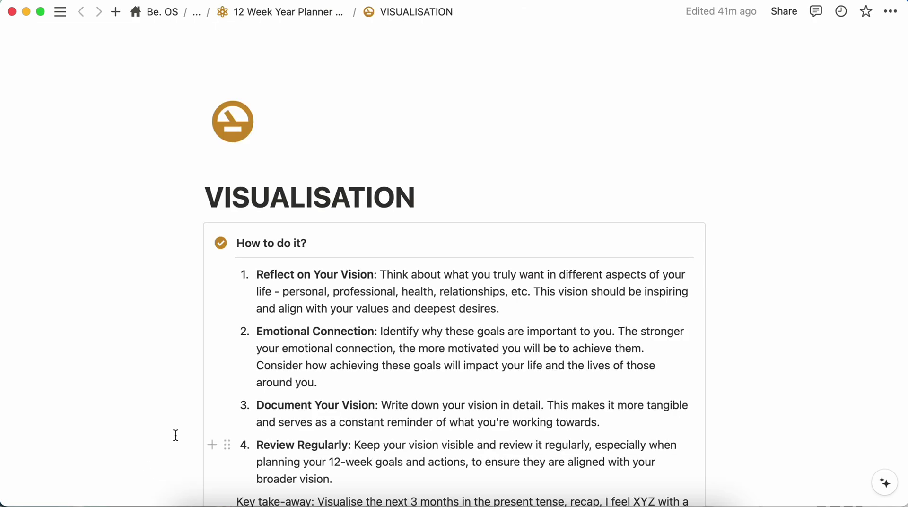
Review the How to do it instructions and place the cursor in the empty line under the Q1 heading.
scroll(352, 358, down, 3)
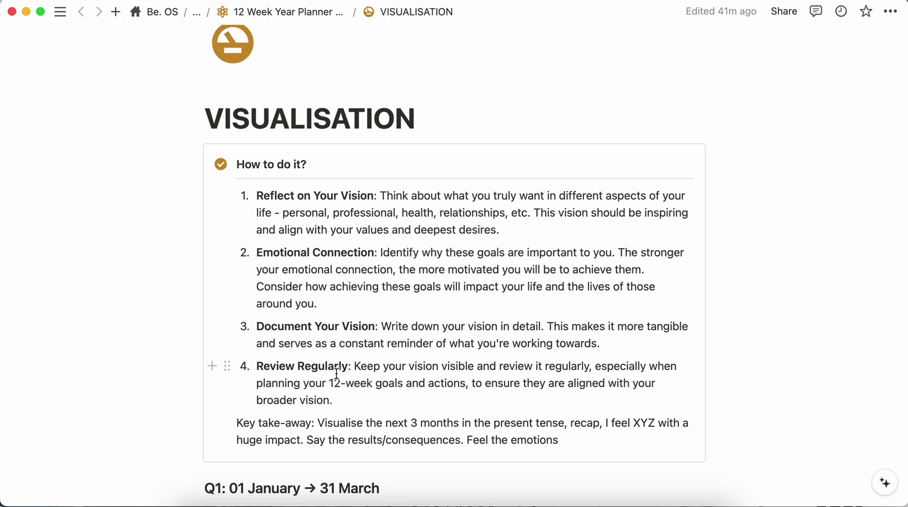
scroll(336, 374, down, 5)
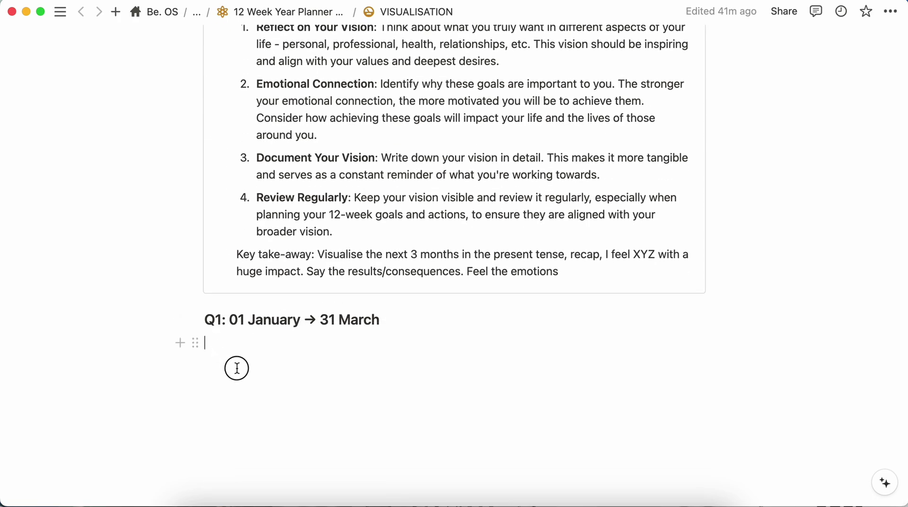
click(266, 425)
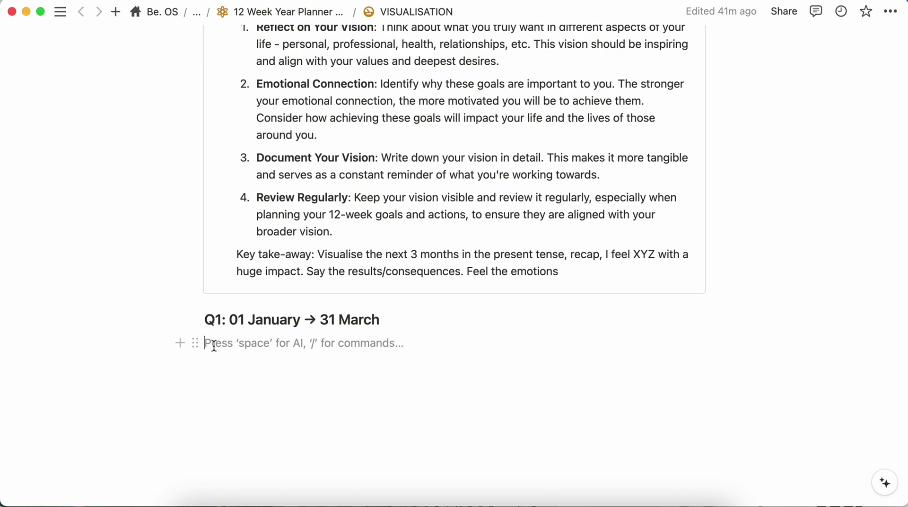
Return to the 12 Week Year planner, review Step 2 on lag goals, and open the linked Goals database.
click(286, 12)
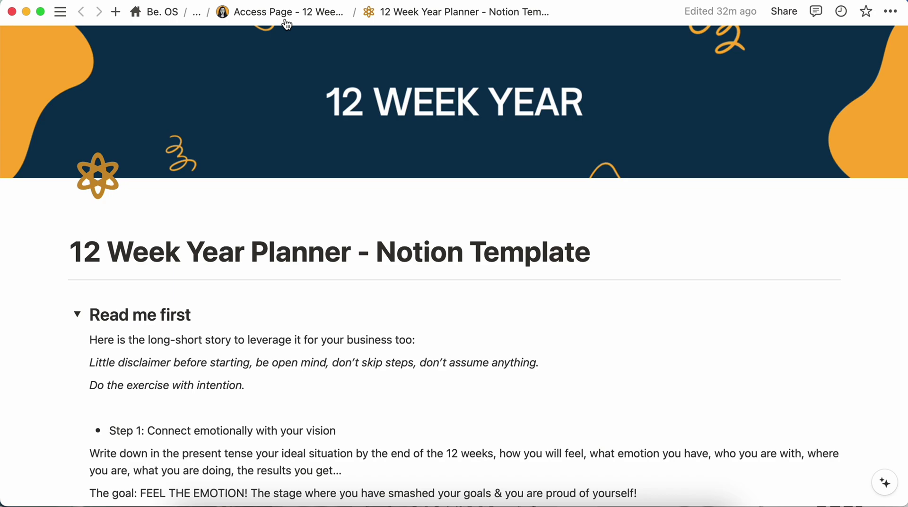
scroll(282, 256, down, 5)
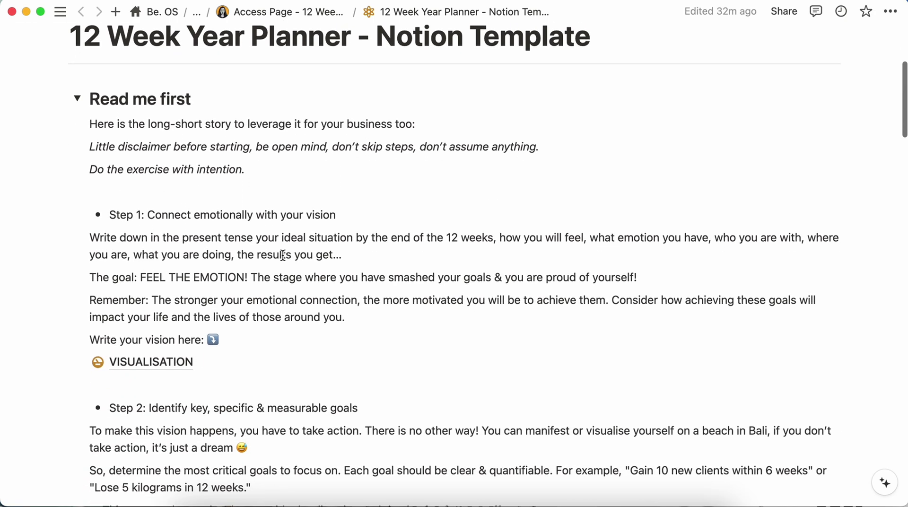
scroll(283, 255, down, 4)
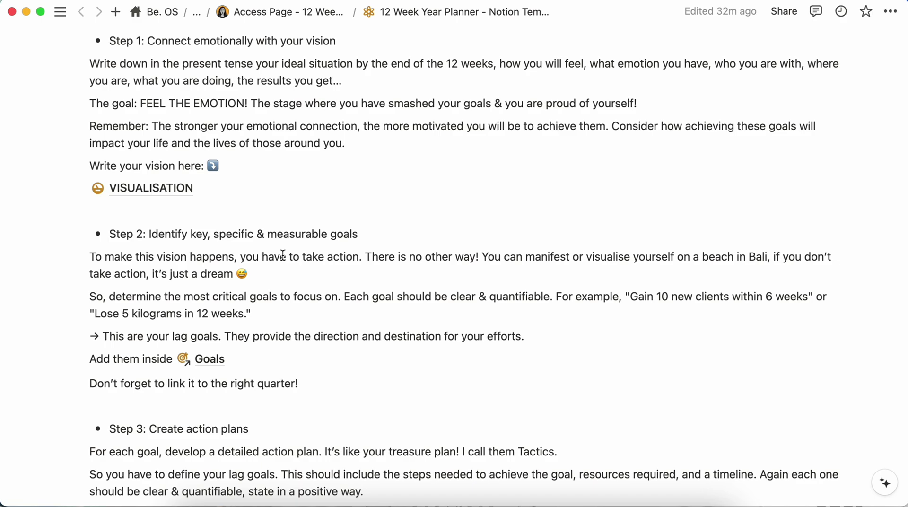
scroll(283, 256, down, 2)
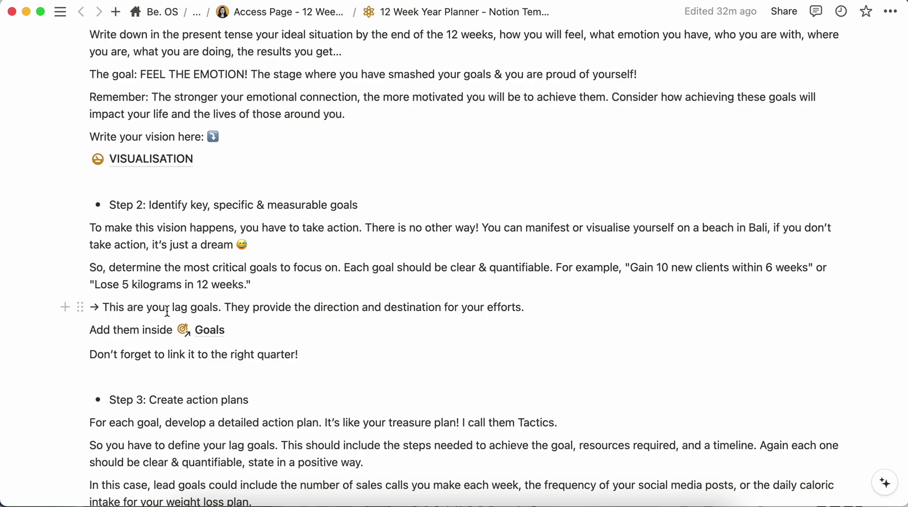
drag(172, 308, 198, 312)
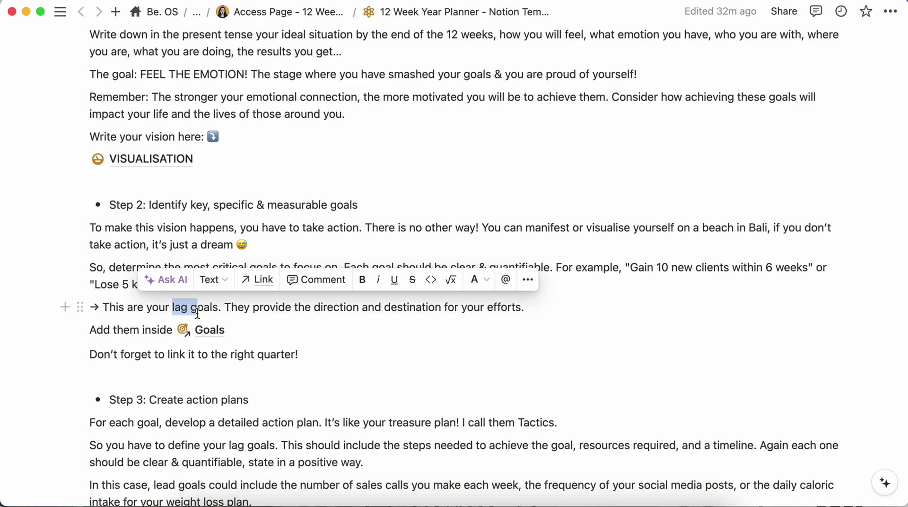
mouse_move(207, 338)
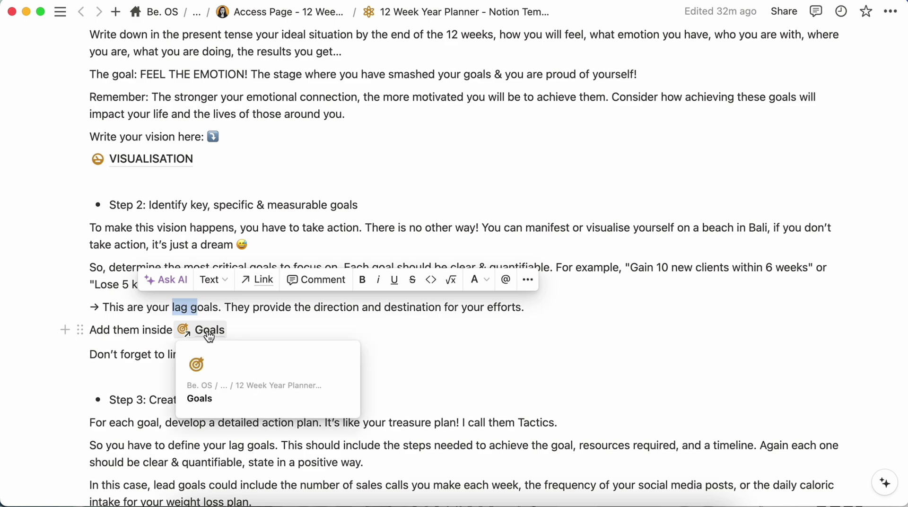
click(209, 331)
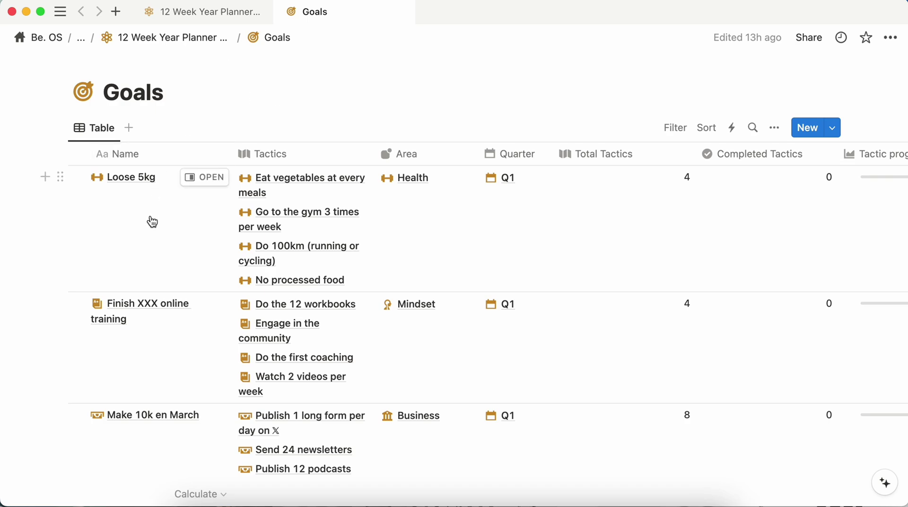
Create a new entry in the Goals database titled "Save $1000".
scroll(126, 279, down, 3)
scroll(128, 281, up, 2)
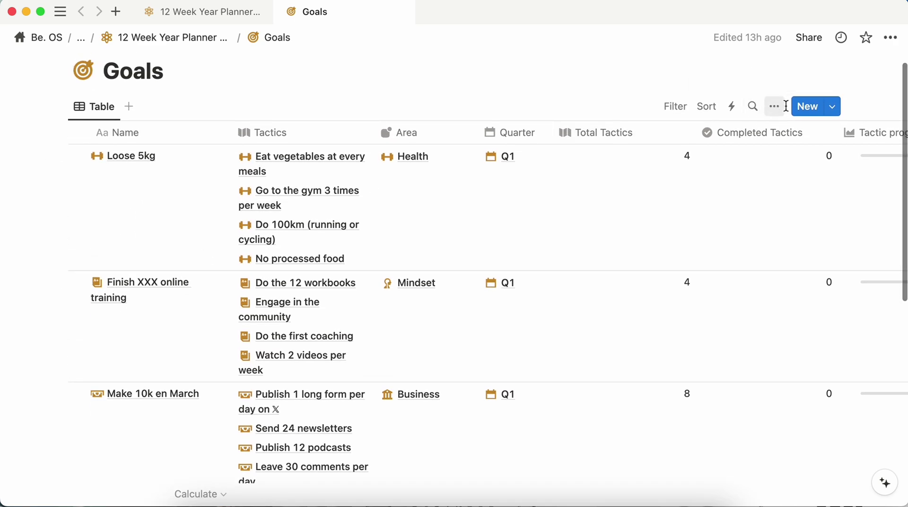
click(808, 107)
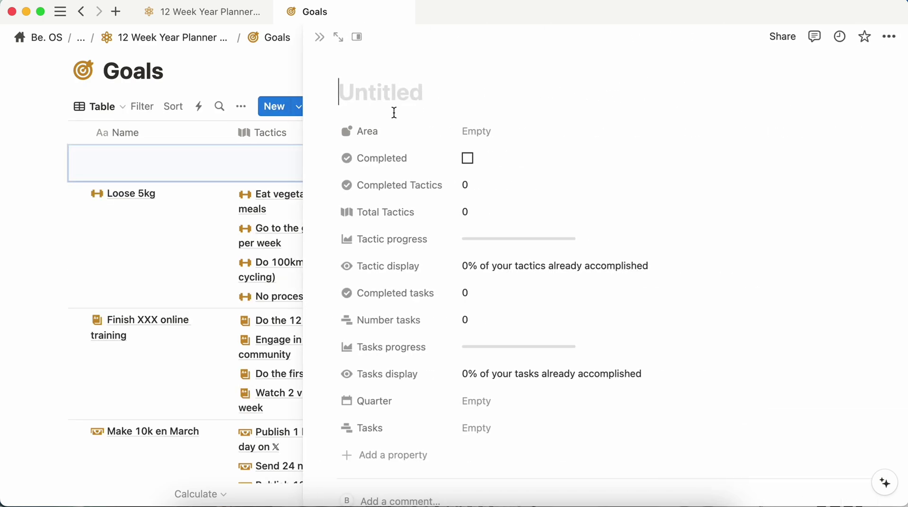
text(Save )
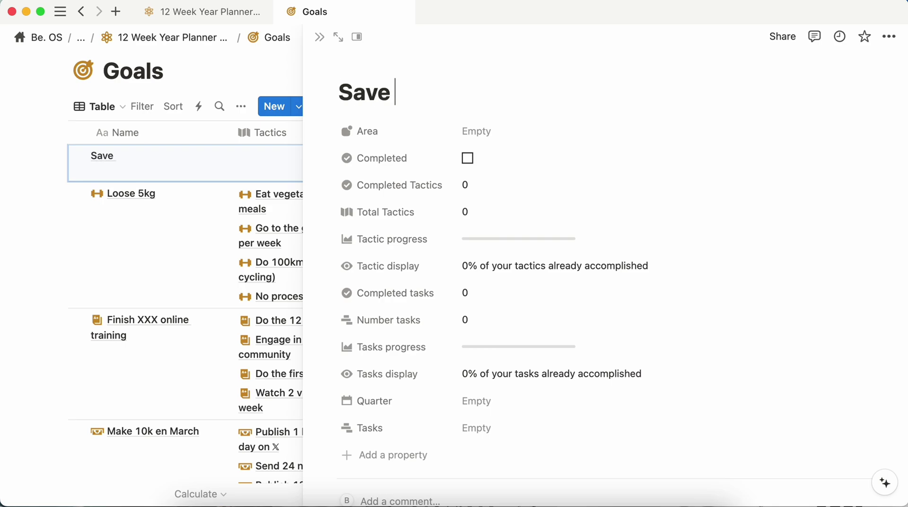
text($1000)
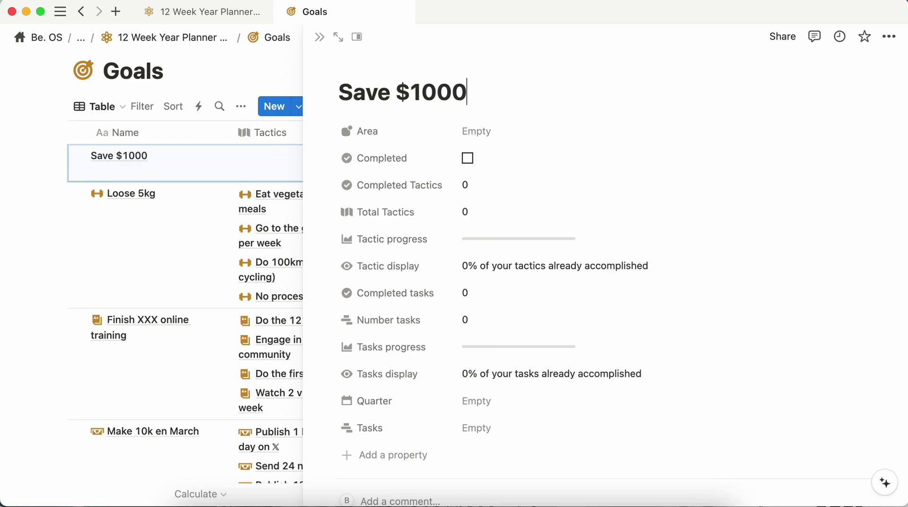
Link the Save $1000 goal to the Finance area and the Q1 quarter.
click(489, 133)
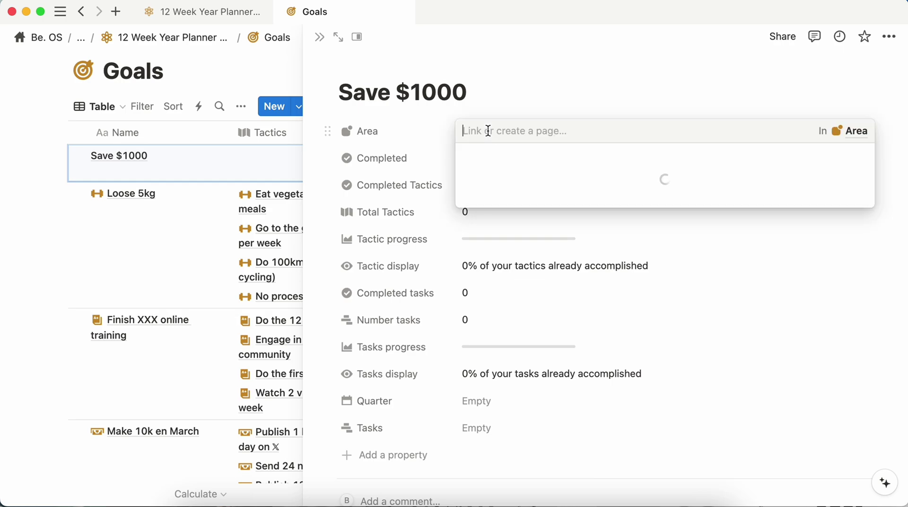
click(495, 199)
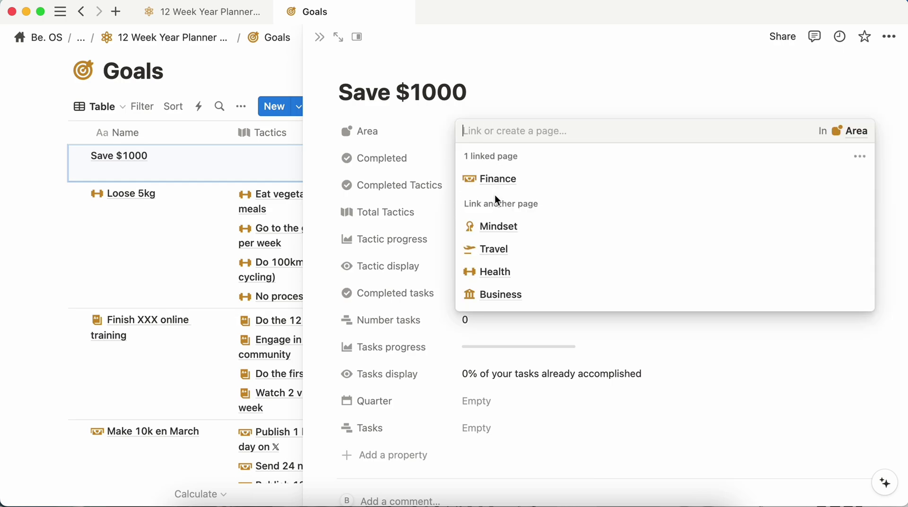
click(421, 161)
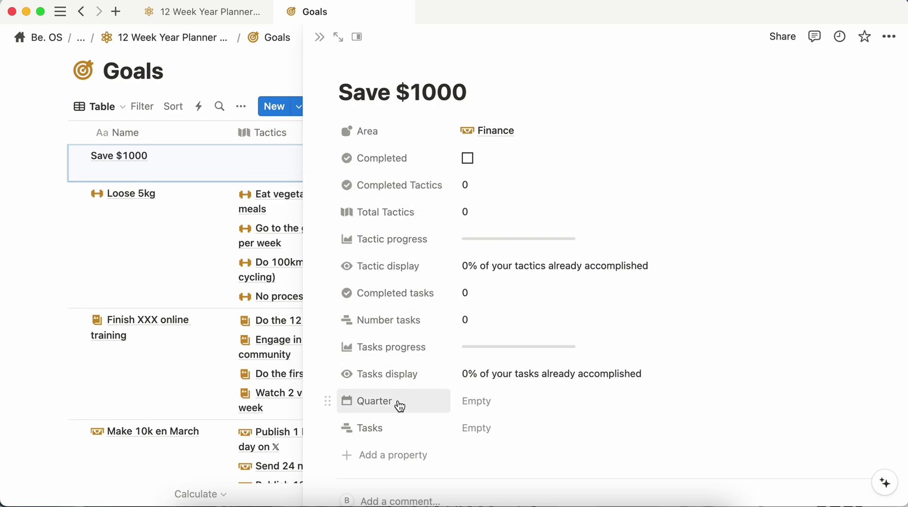
click(494, 402)
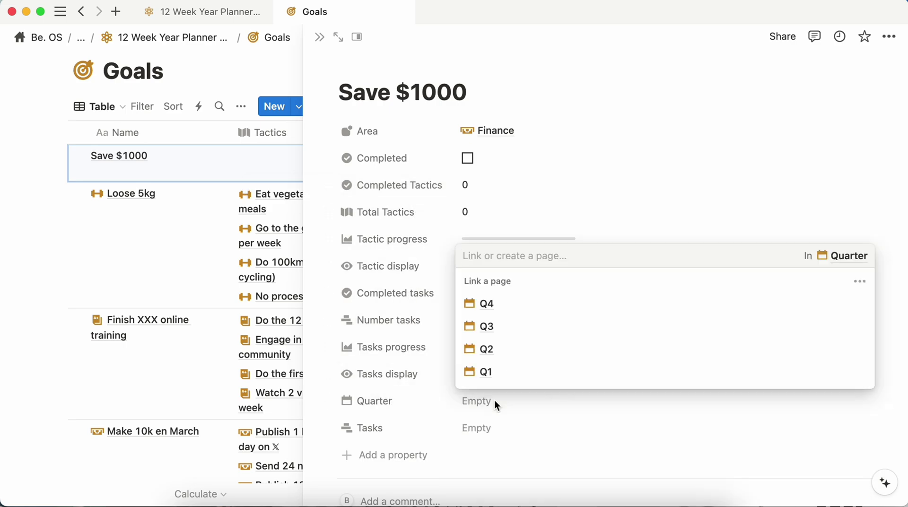
click(487, 377)
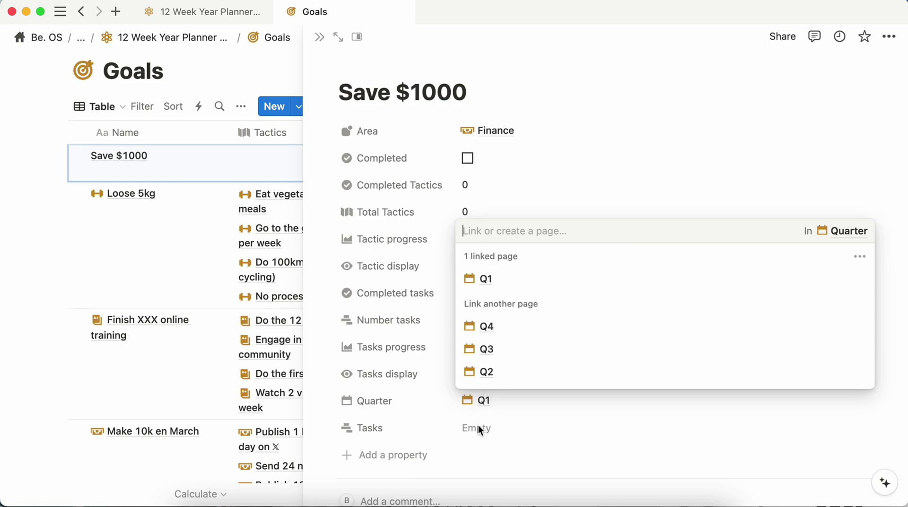
key(Escape)
Create and link a new tactic named "Open a saving account" for the Save $1000 goal.
scroll(478, 429, down, 5)
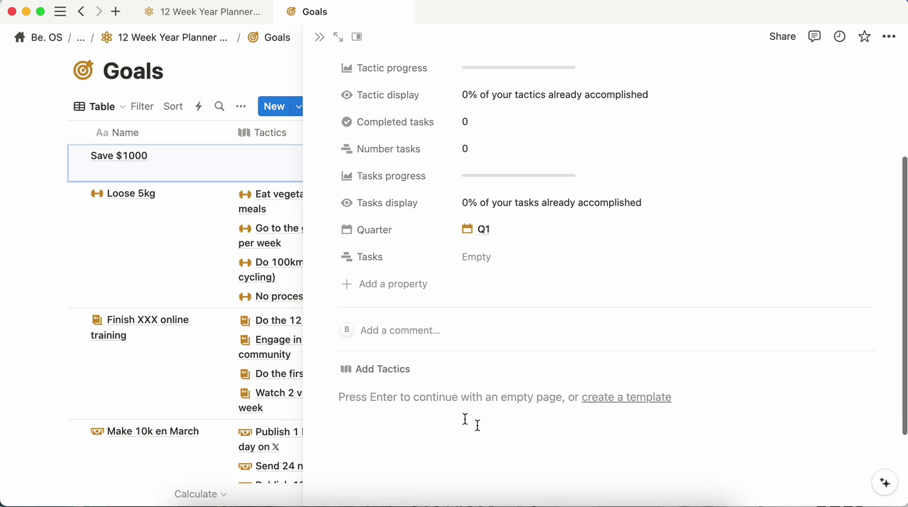
click(400, 374)
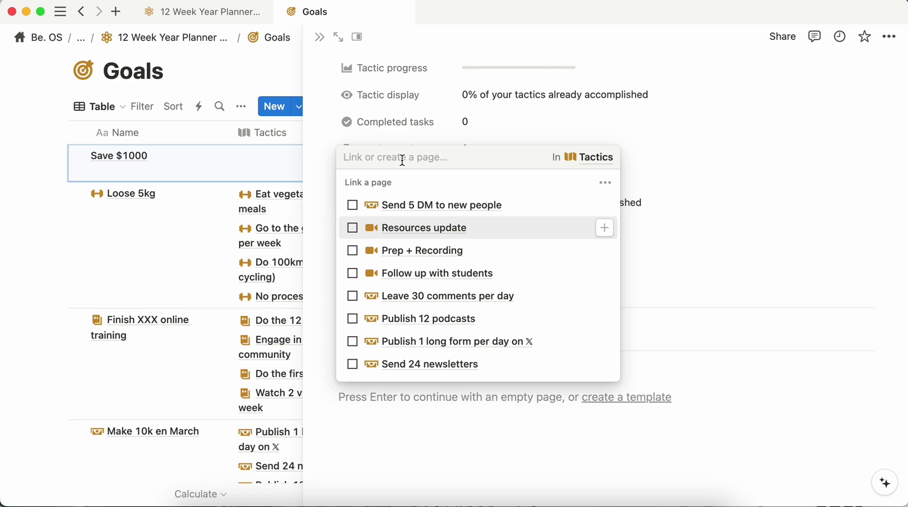
text(Ope)
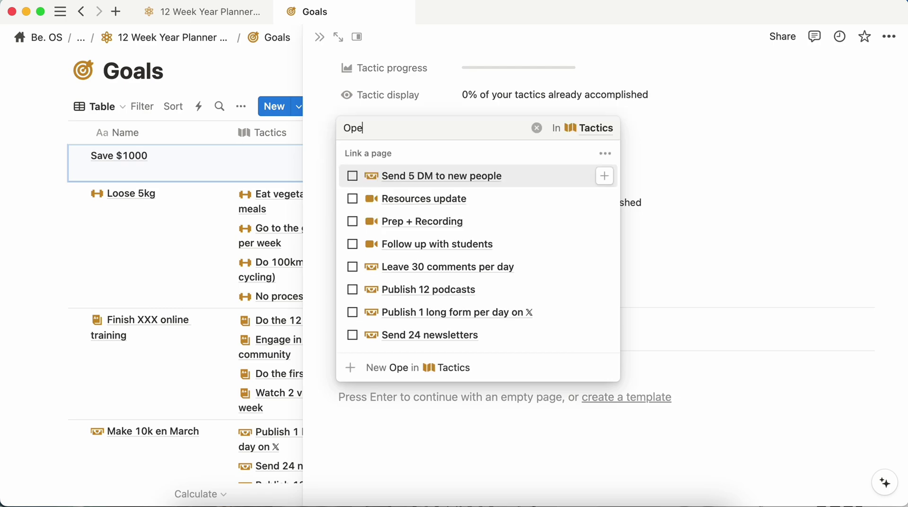
text(n a saving account)
key(Return)
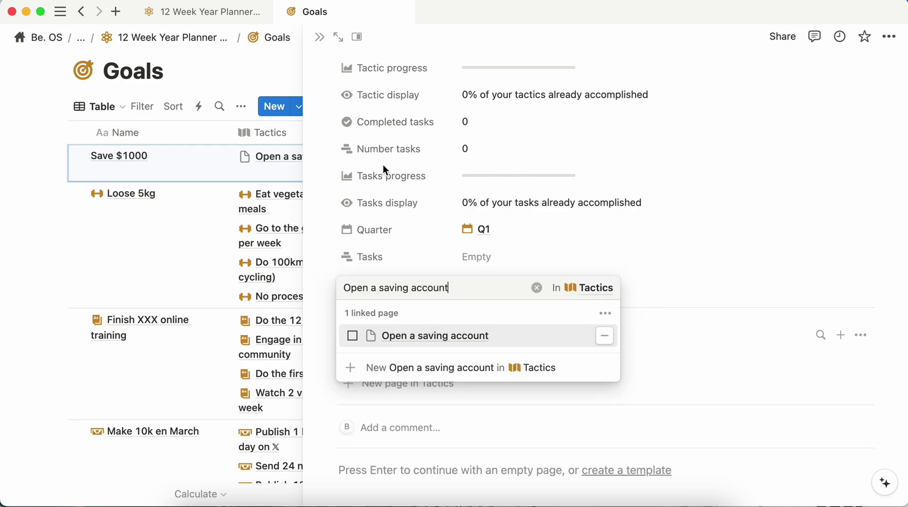
key(super+a)
key(BackSpace)
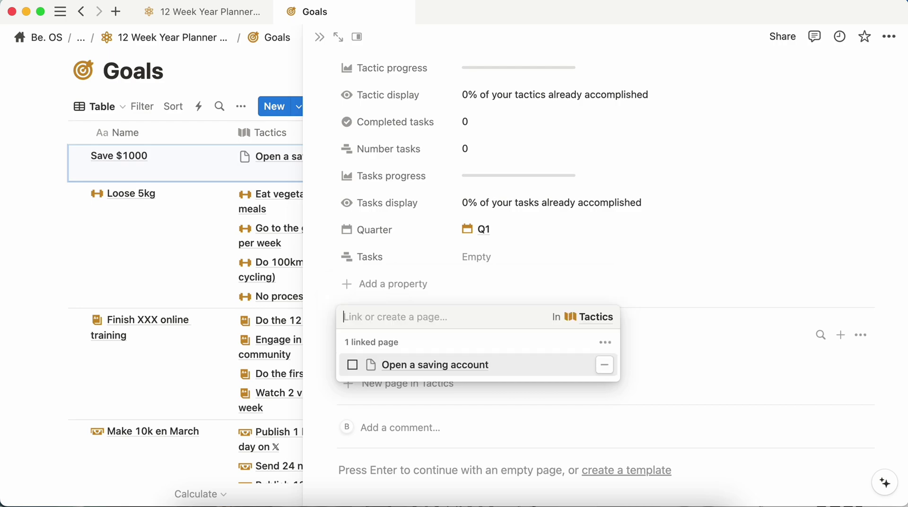
scroll(402, 465, down, 5)
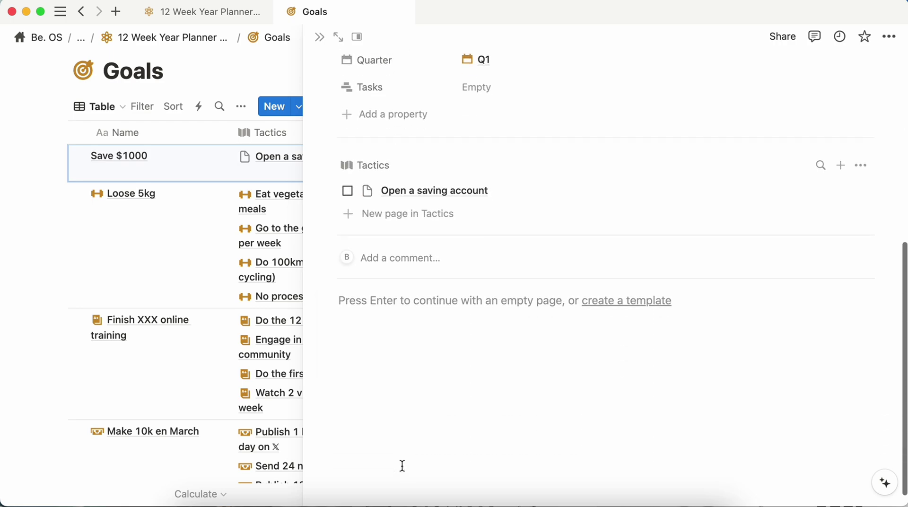
Add a second tactic named "Saving $20 per week" to the Save $1000 goal.
click(424, 199)
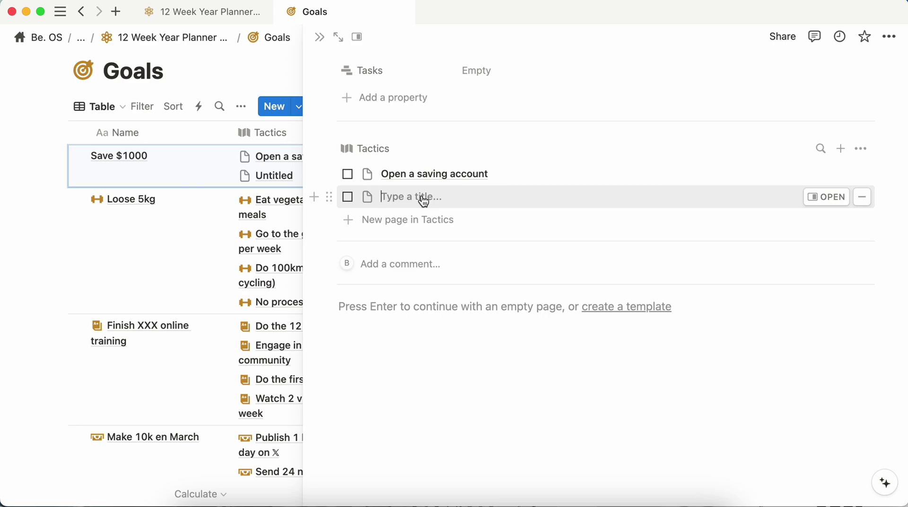
text(Saving)
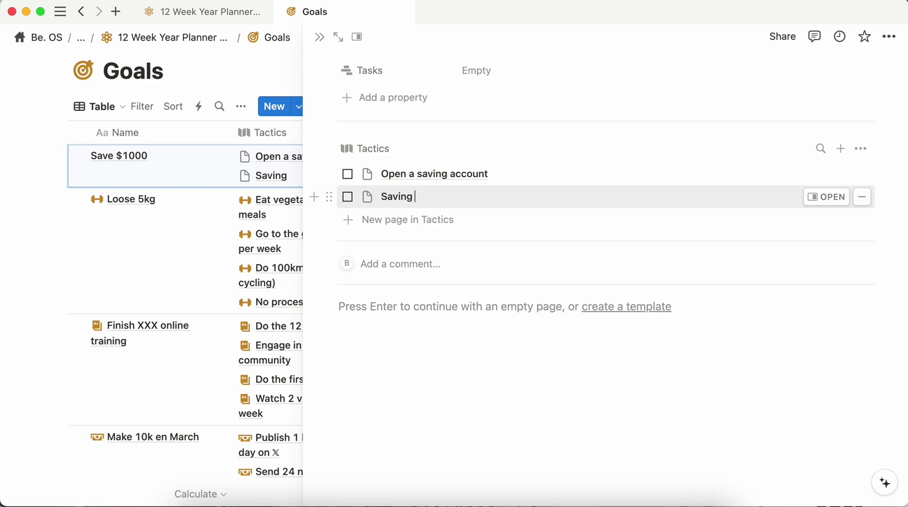
text( $20)
text( on)
key(BackSpace)
key(BackSpace)
key(BackSpace)
text(per week)
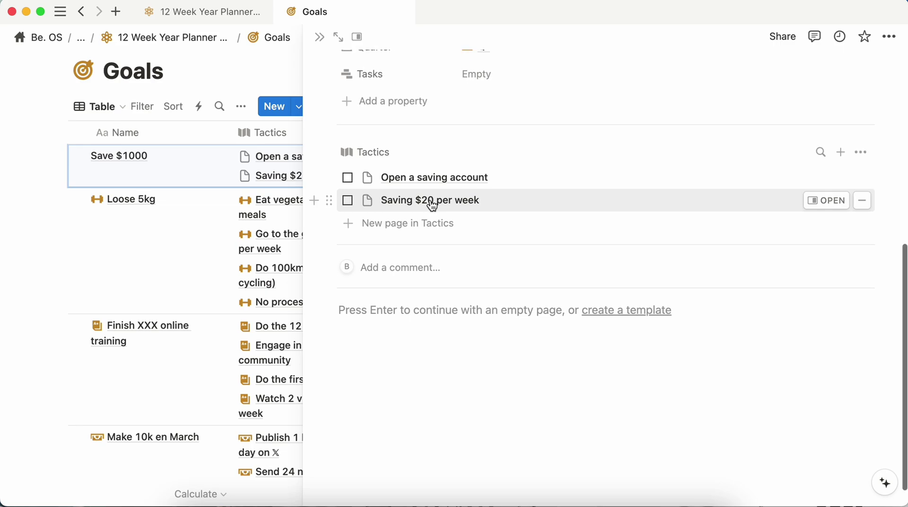
scroll(431, 203, up, 2)
Go back to the 12 Week Year planner page and read the Step 3 instructions on creating action plans.
click(208, 20)
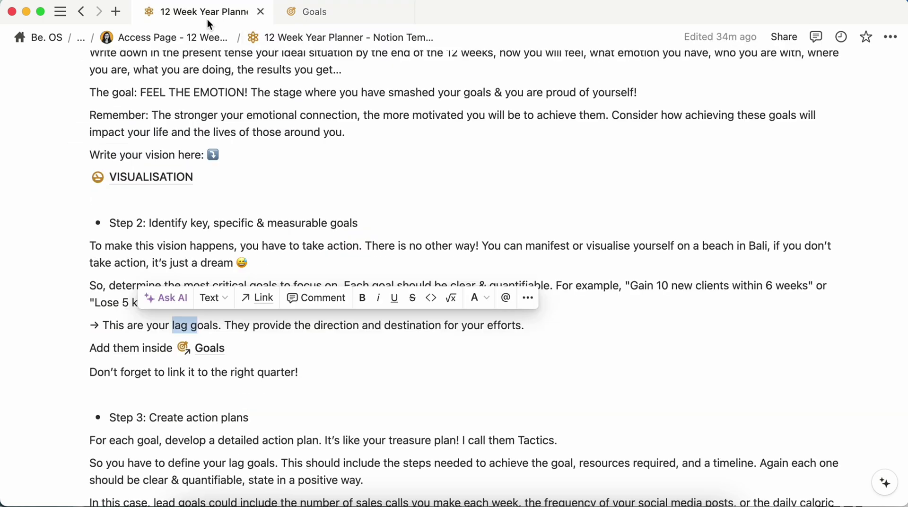
scroll(219, 201, down, 3)
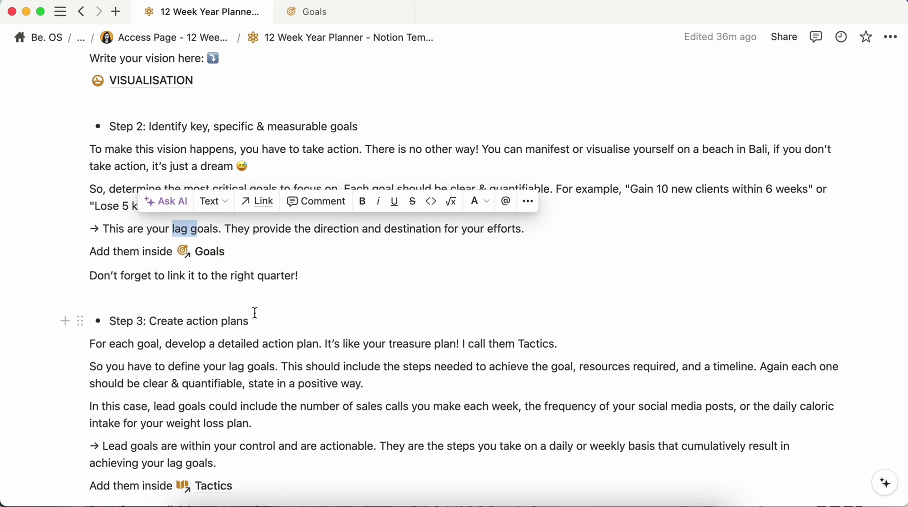
scroll(255, 313, down, 2)
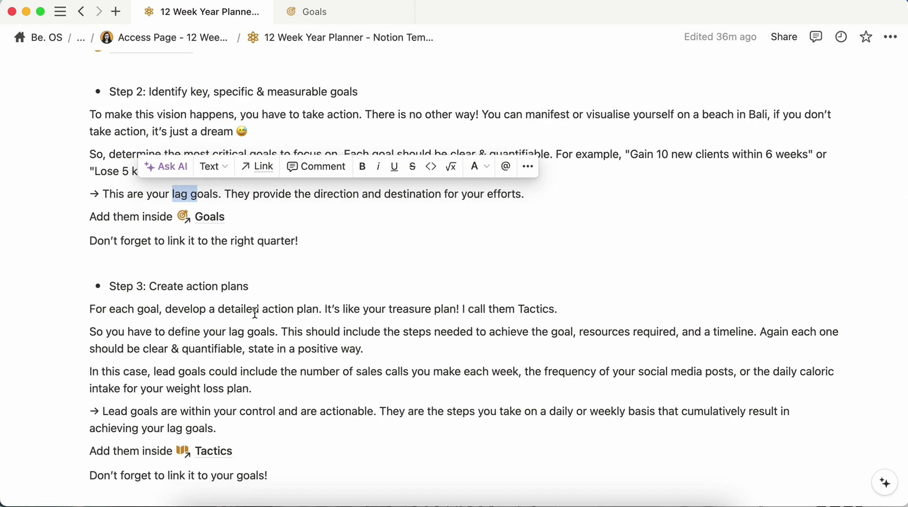
Read the rest of the Step 3 instructions and open the linked Tactics database in a new tab.
scroll(255, 313, down, 2)
scroll(213, 274, down, 2)
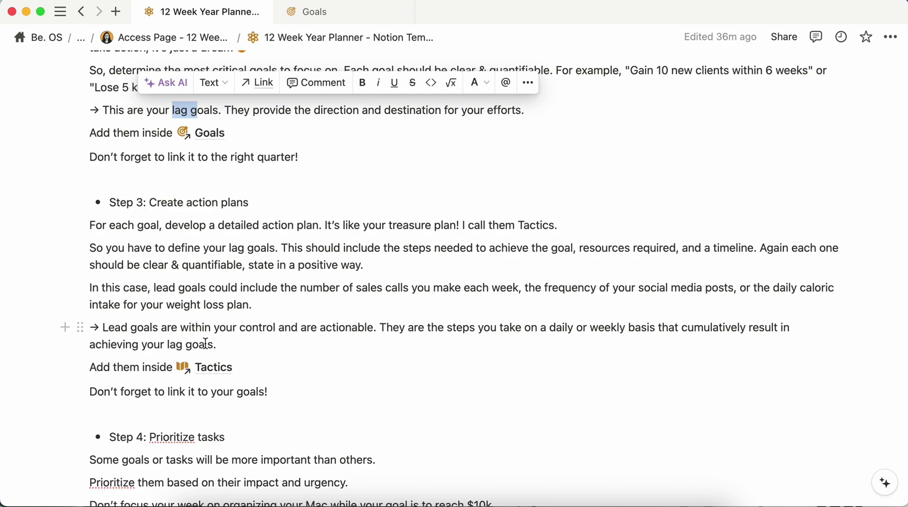
mouse_move(208, 375)
click(312, 18)
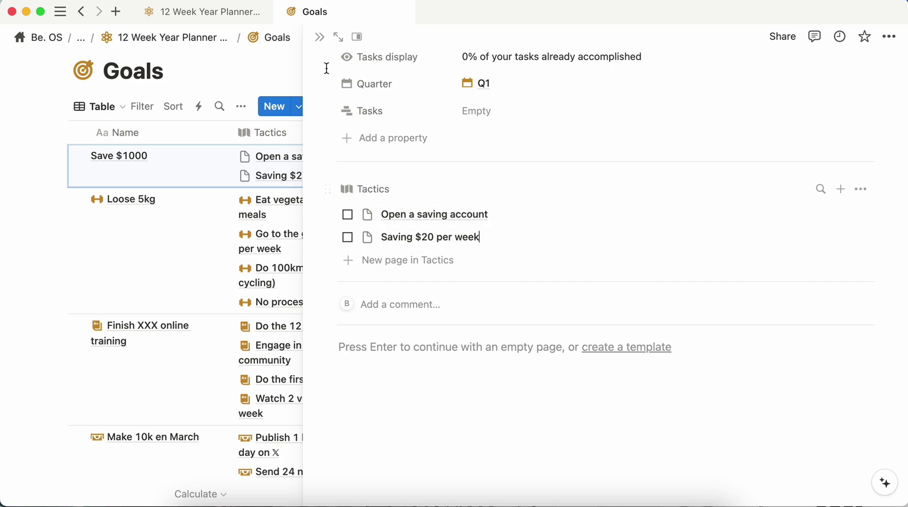
click(209, 18)
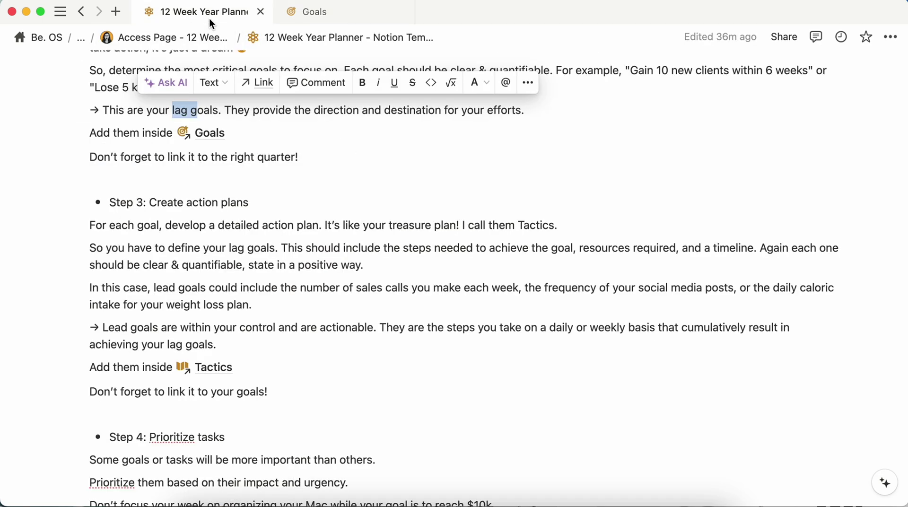
super+click(206, 377)
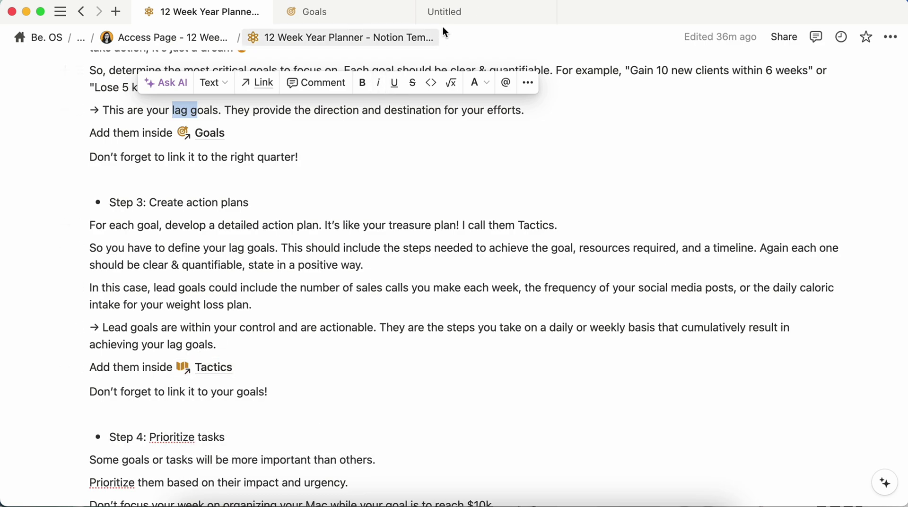
click(447, 14)
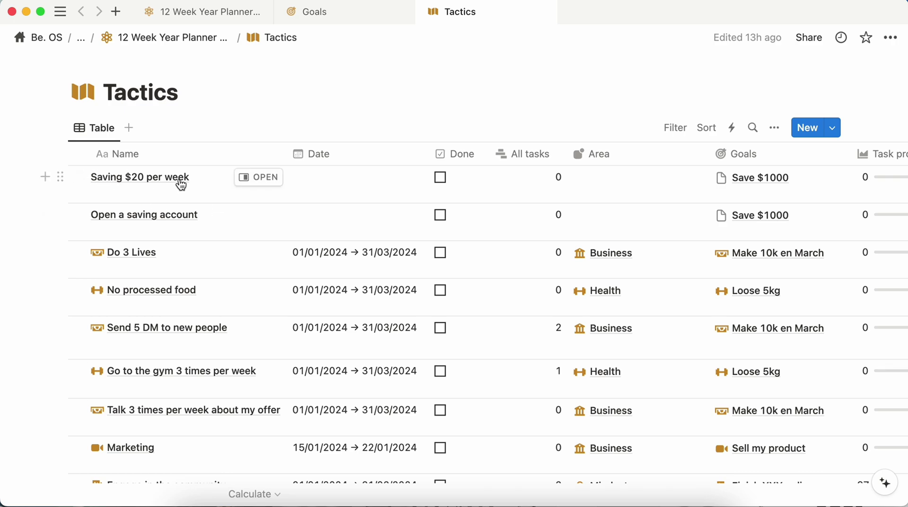
Create a new tactic in the Tactics database and name it "Stop ordering Uber Eats".
click(806, 128)
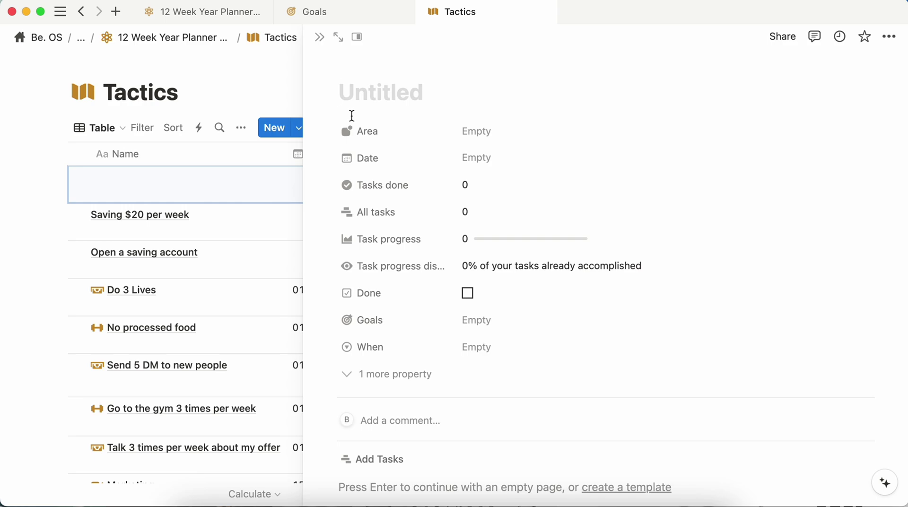
text(Stop goi)
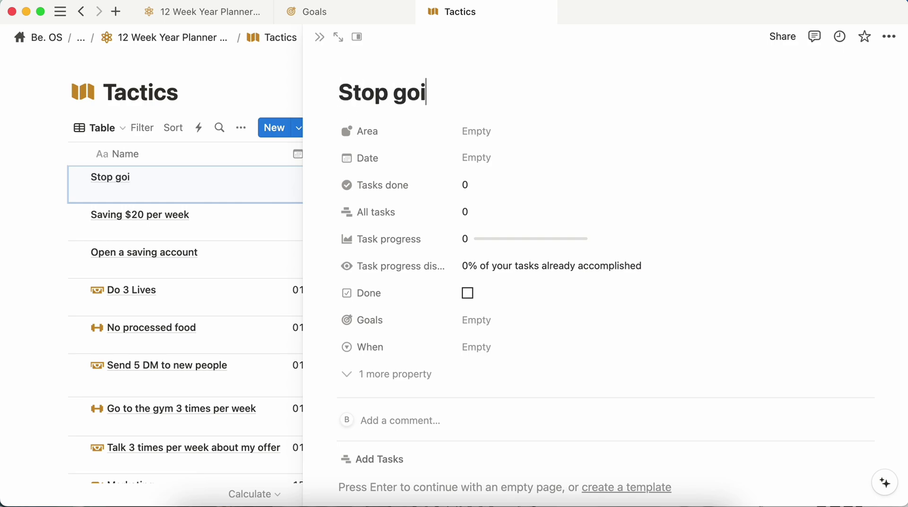
text(ng at)
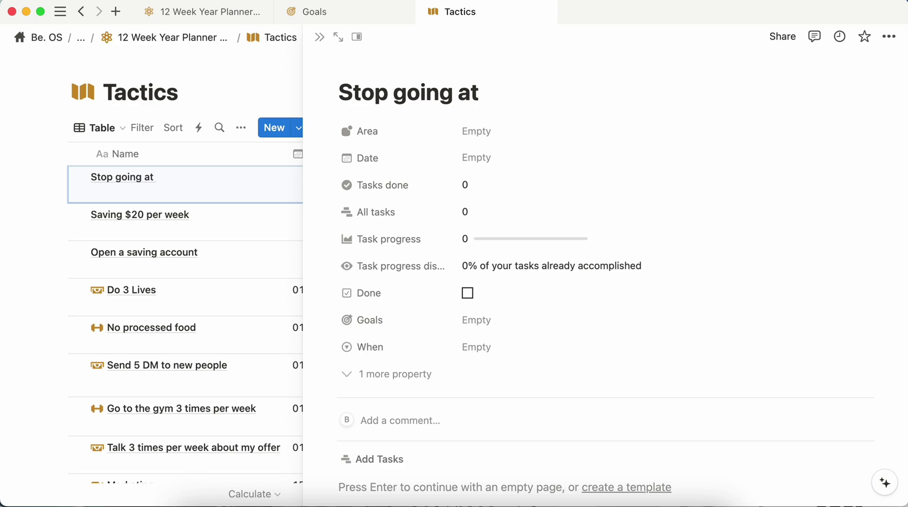
key(super+a)
text(So)
key(BackSpace)
text(top or)
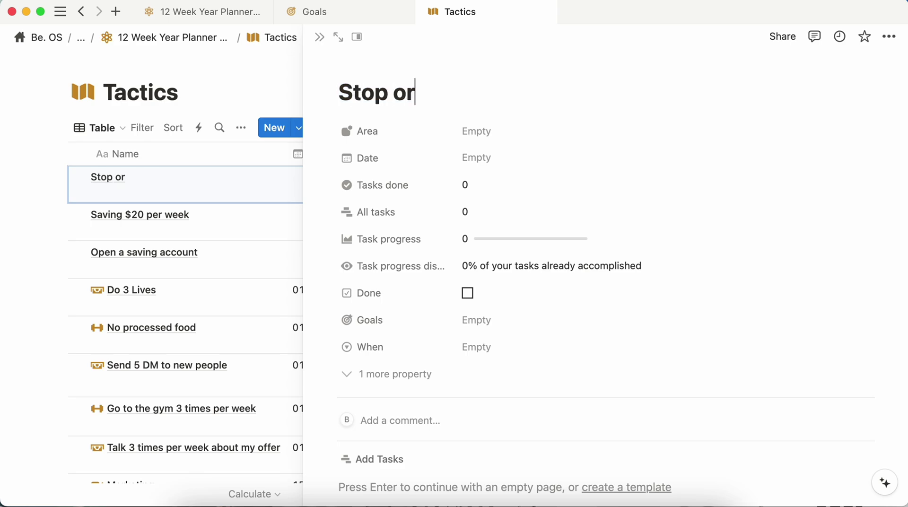
text(dering Uber E)
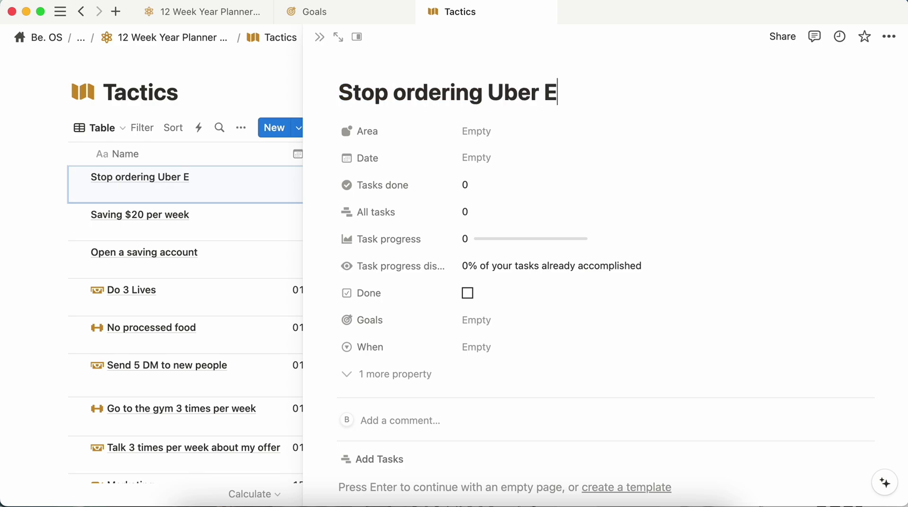
text(ats)
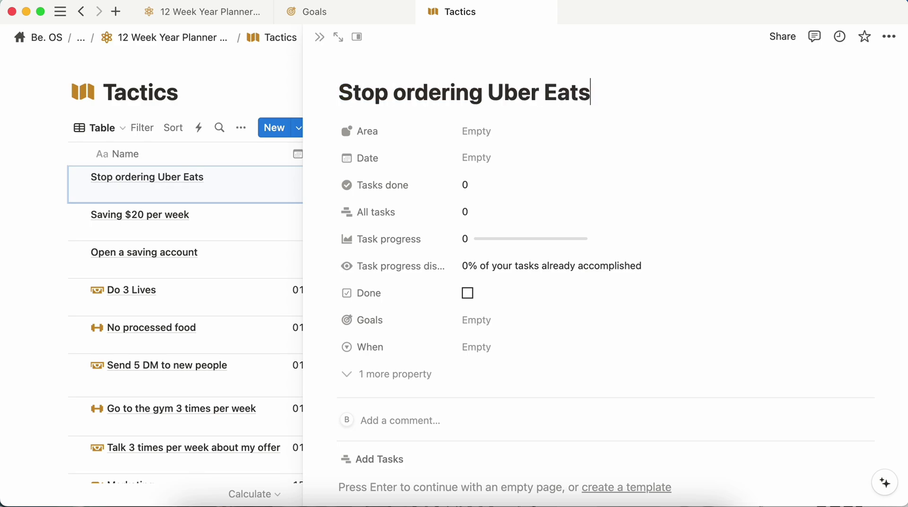
Reword the new tactic's title positively as "Cooking delicious mean instead of ordering Uber Eats".
double_click(369, 94)
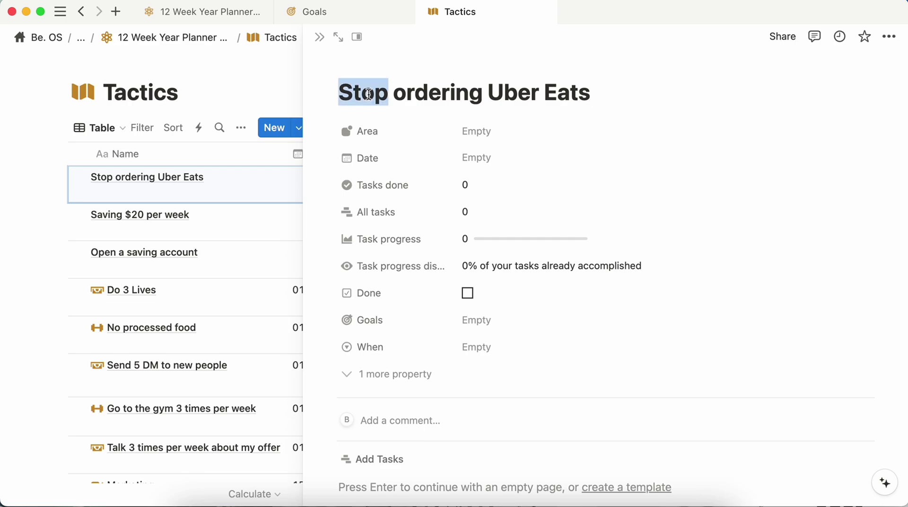
text(Cooking deli)
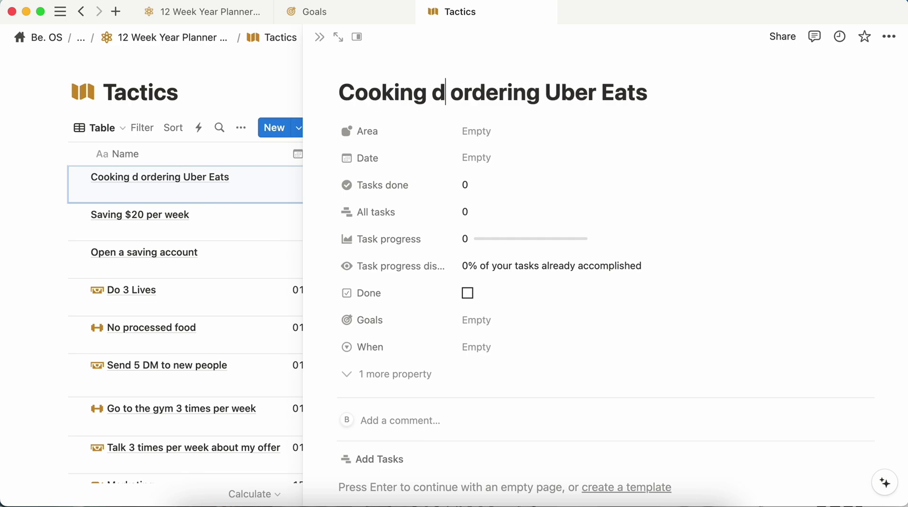
text(cious me)
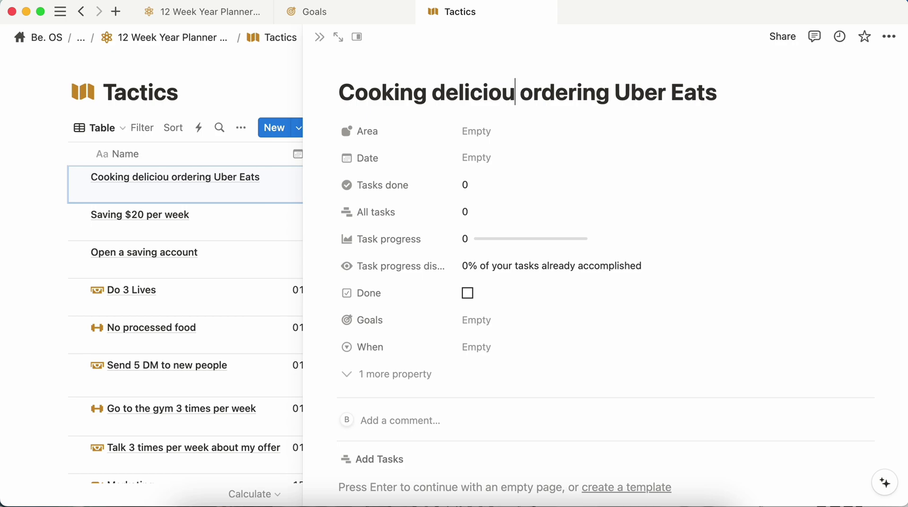
text(an ins)
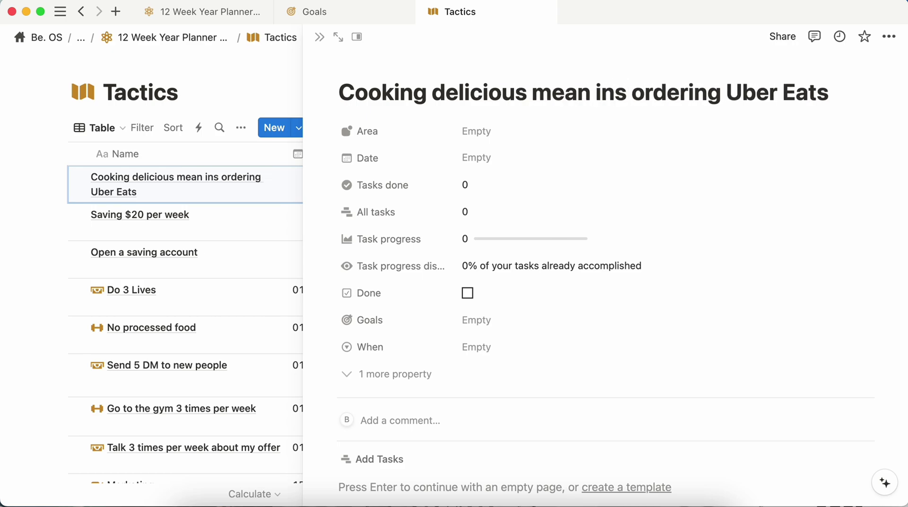
text(tead ogf)
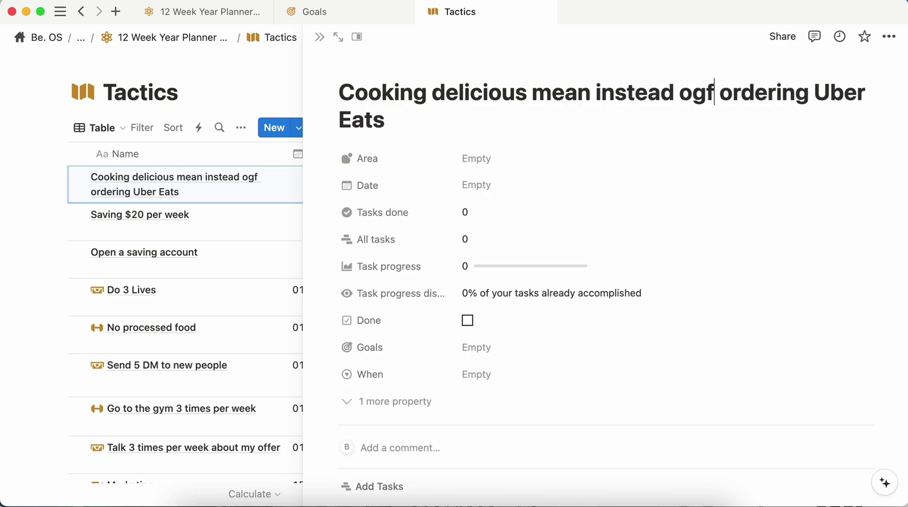
key(BackSpace)
key(BackSpace)
text(f)
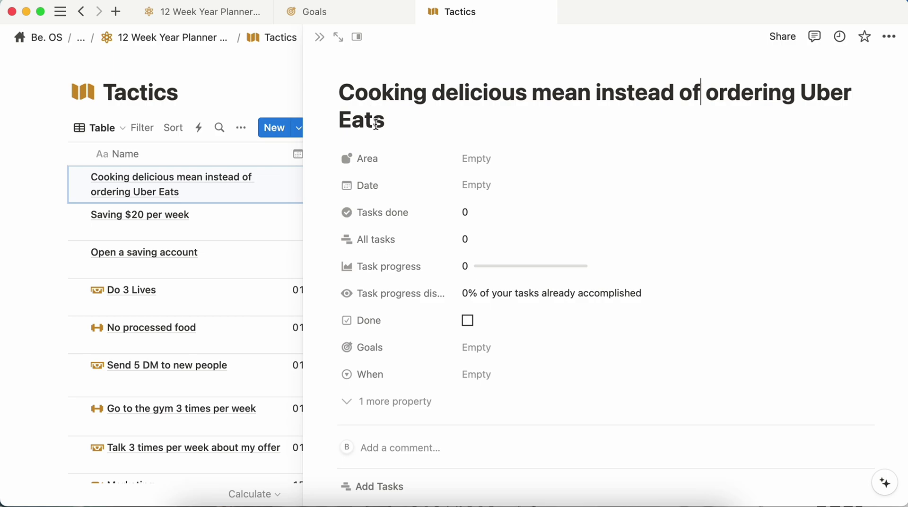
Link the cooking tactic to the Finance area only, without the Health area.
click(466, 171)
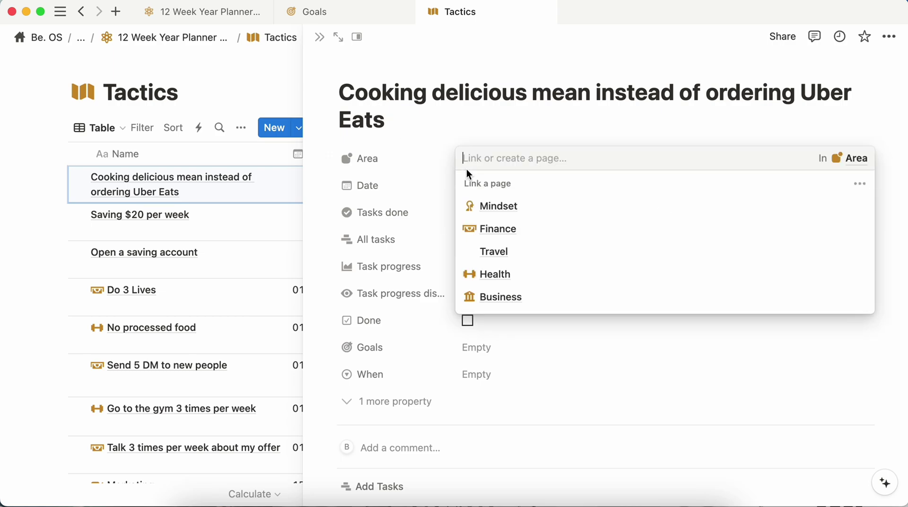
click(501, 277)
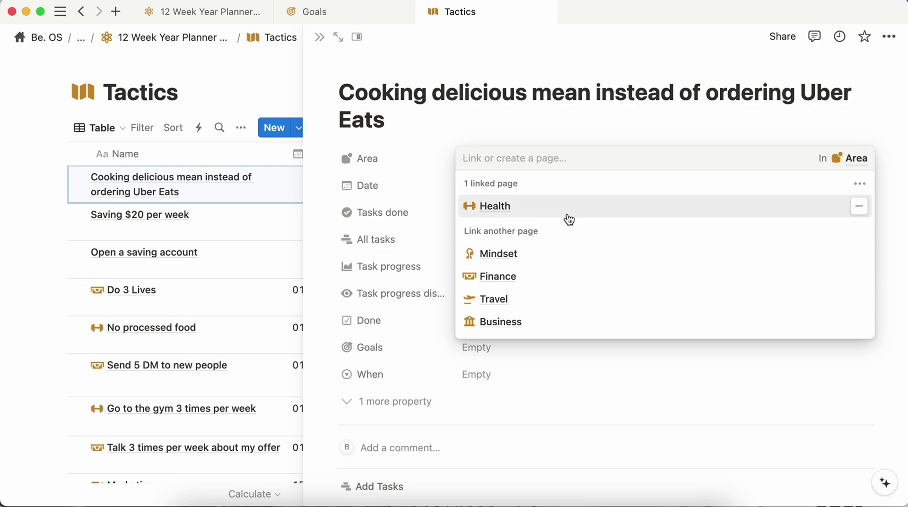
click(859, 206)
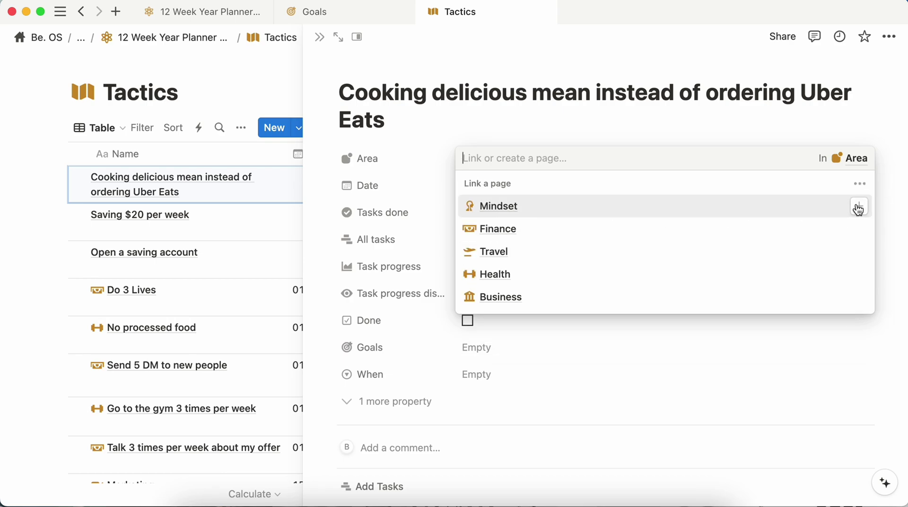
click(498, 229)
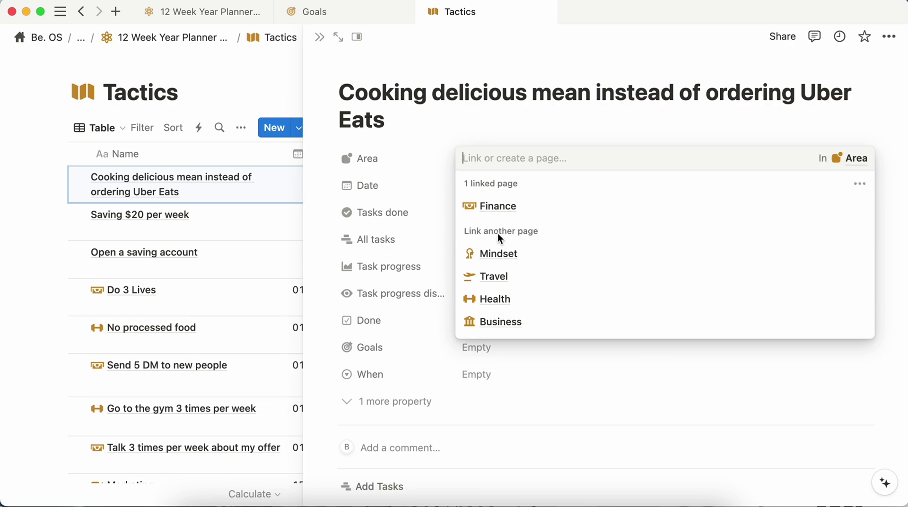
click(393, 186)
Set the cooking tactic's date range from 01/01/2024 to 31/03/2024.
click(493, 186)
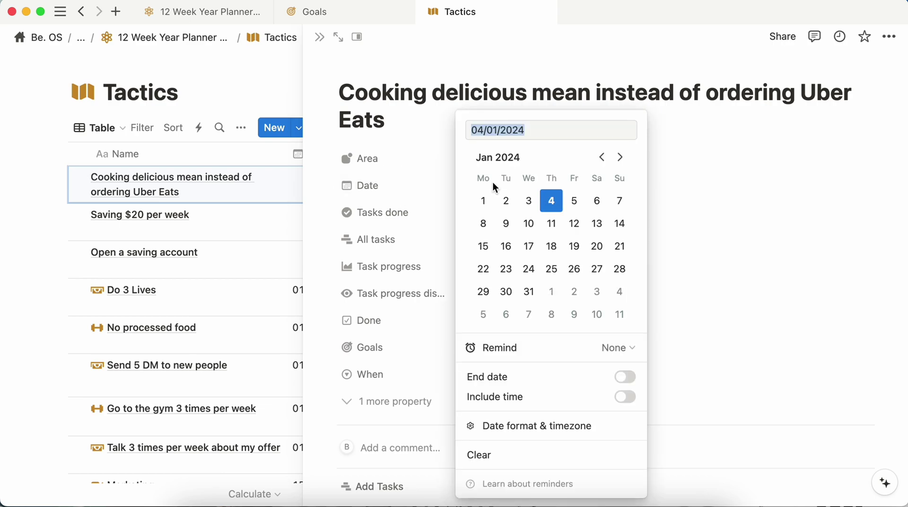
click(479, 203)
click(624, 378)
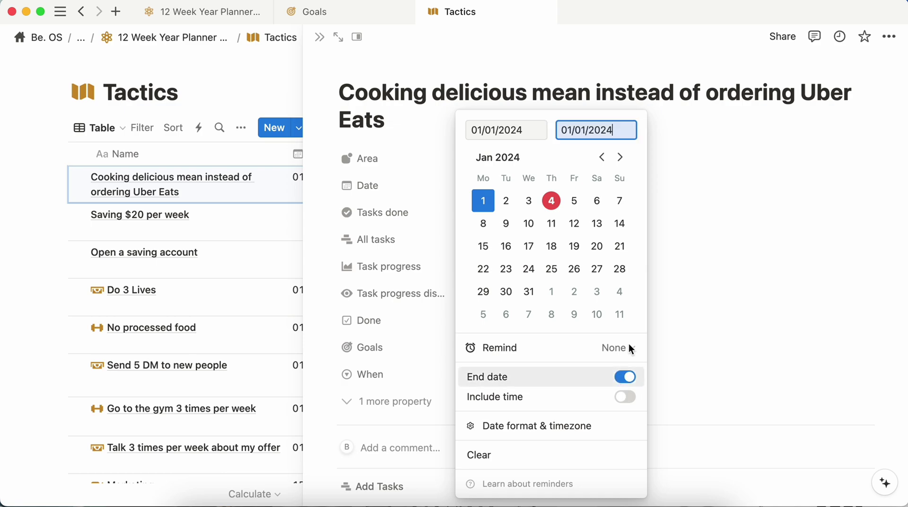
click(619, 157)
click(620, 159)
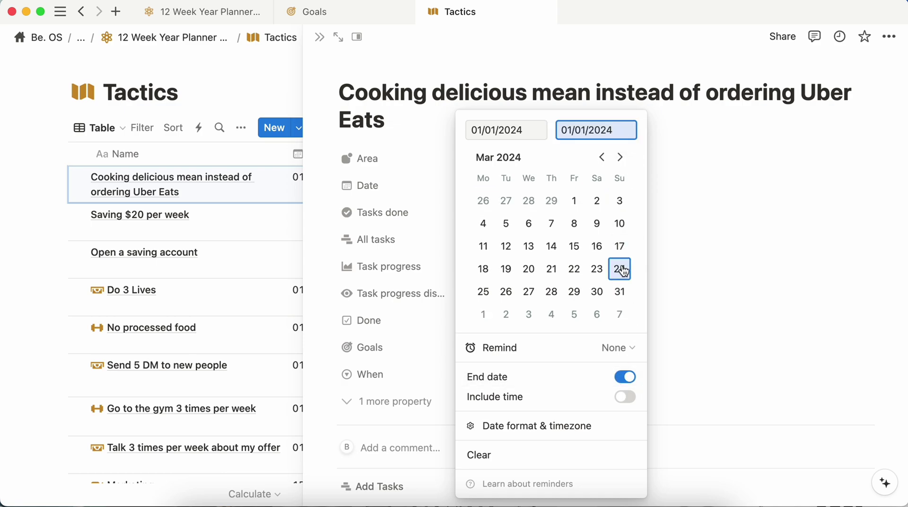
click(625, 293)
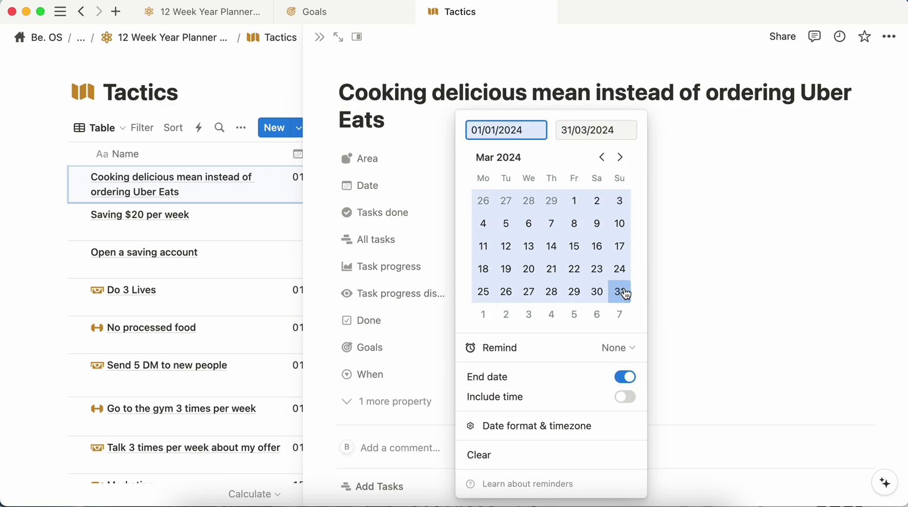
key(Escape)
Link the cooking tactic to the Save $1000 goal and set its When property to Daily.
scroll(546, 247, down, 2)
click(530, 280)
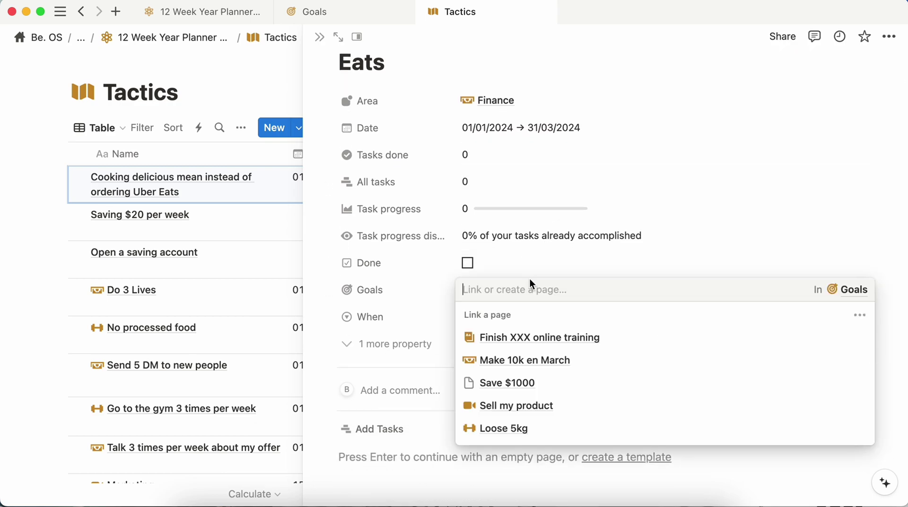
click(502, 383)
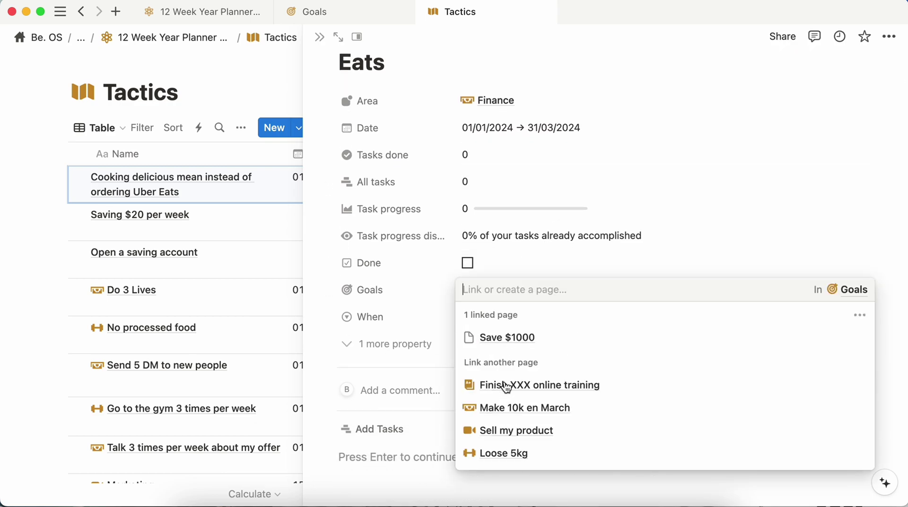
click(576, 240)
click(487, 316)
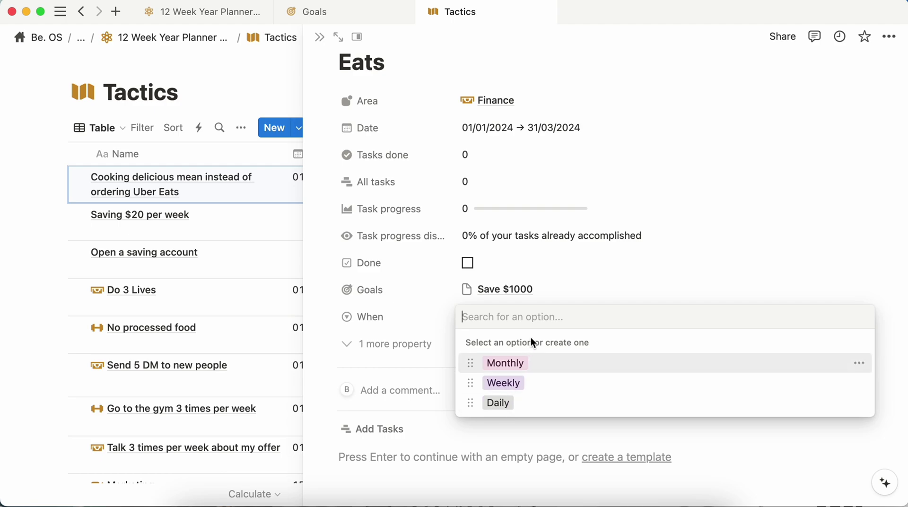
click(497, 402)
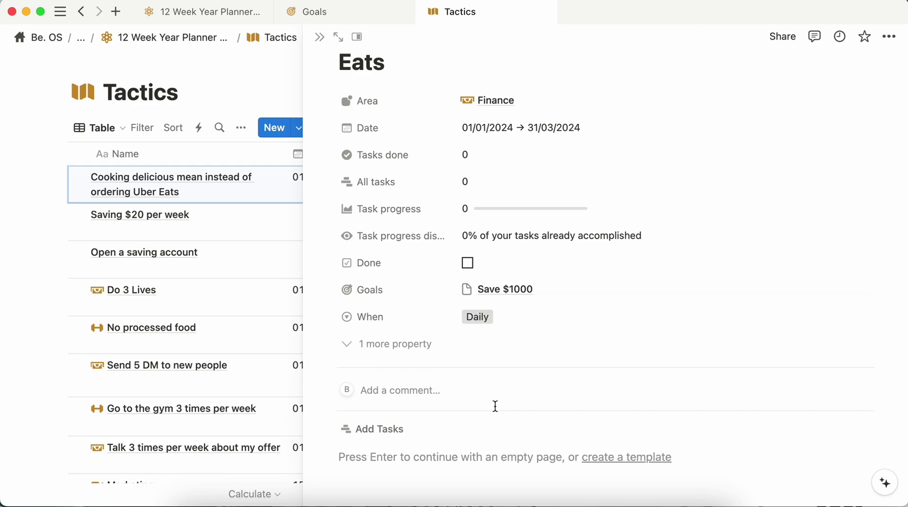
Add a new task named "Cooking my own meal to bring it at work" to the cooking tactic and close its page.
scroll(495, 406, down, 5)
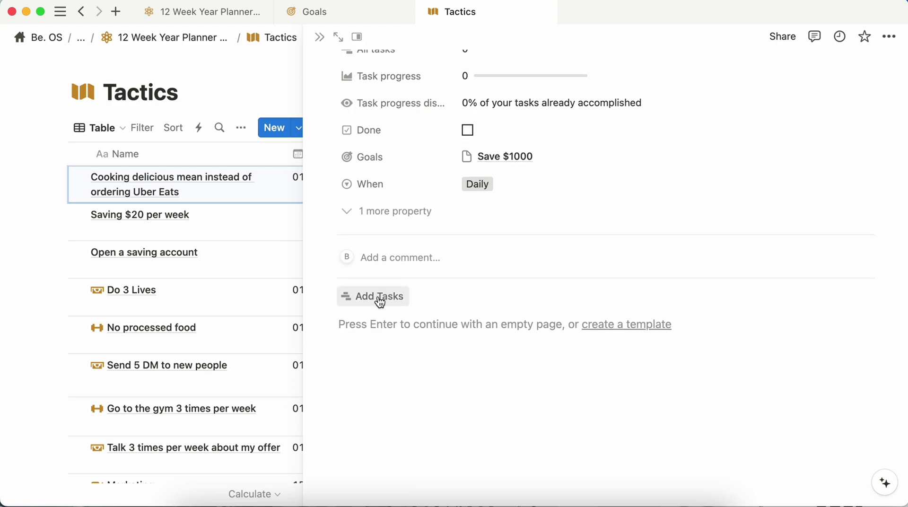
click(380, 298)
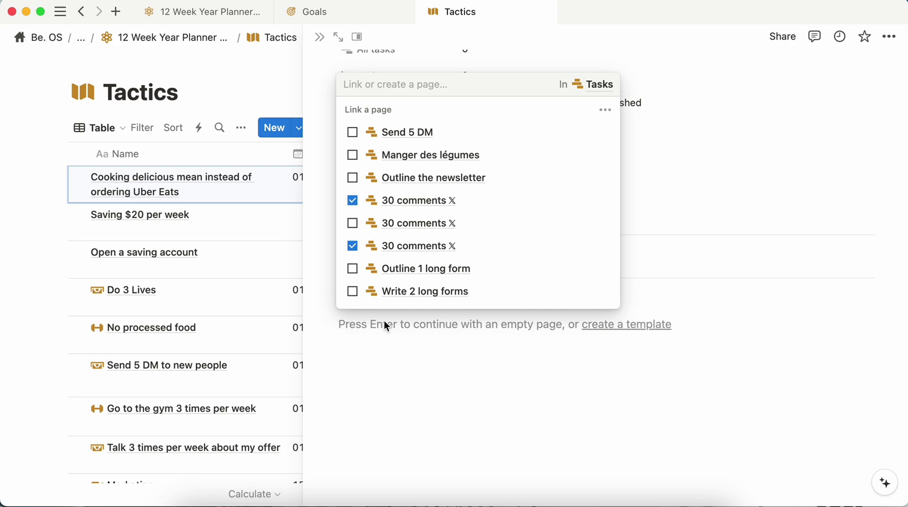
text(Cooking my)
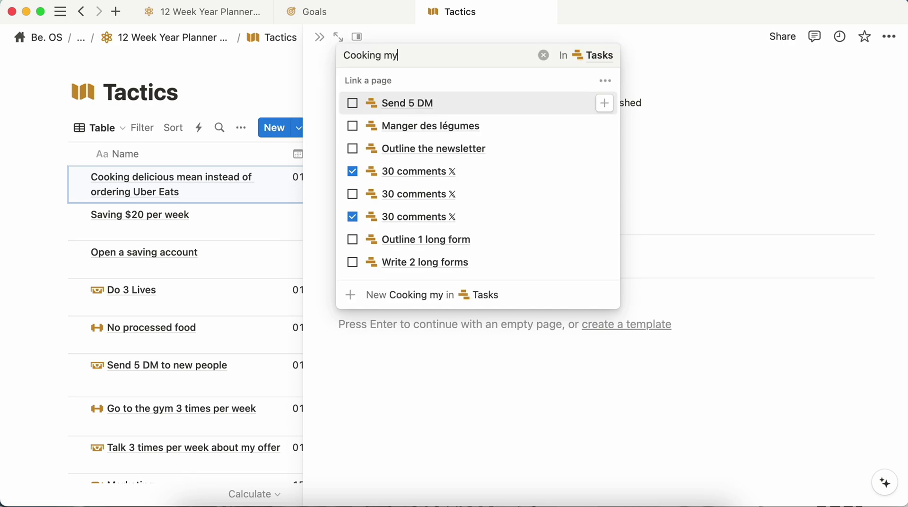
text( own lea)
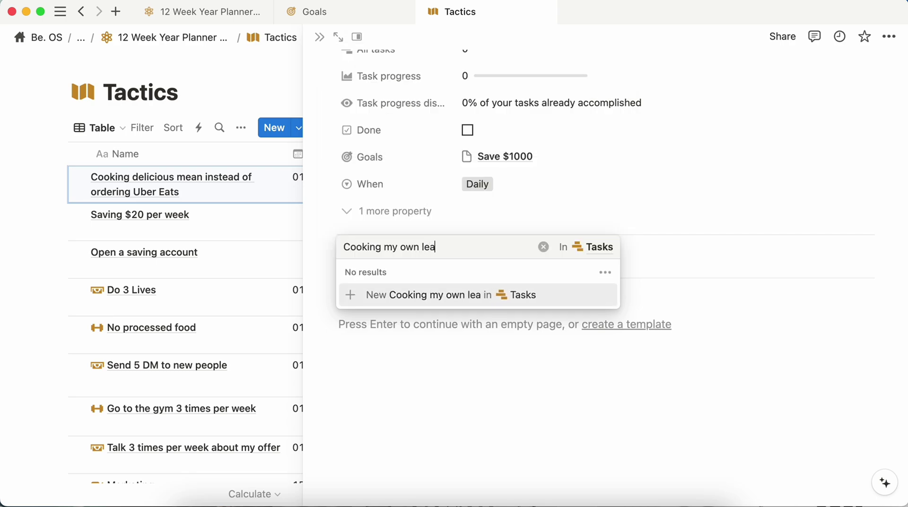
key(BackSpace)
key(BackSpace)
key(BackSpace)
text(mae)
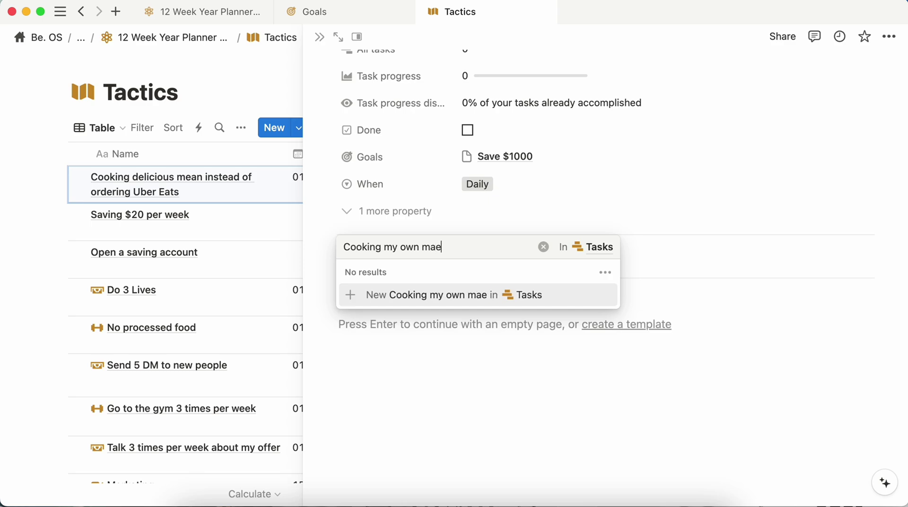
key(BackSpace)
key(BackSpace)
text(eal to brin)
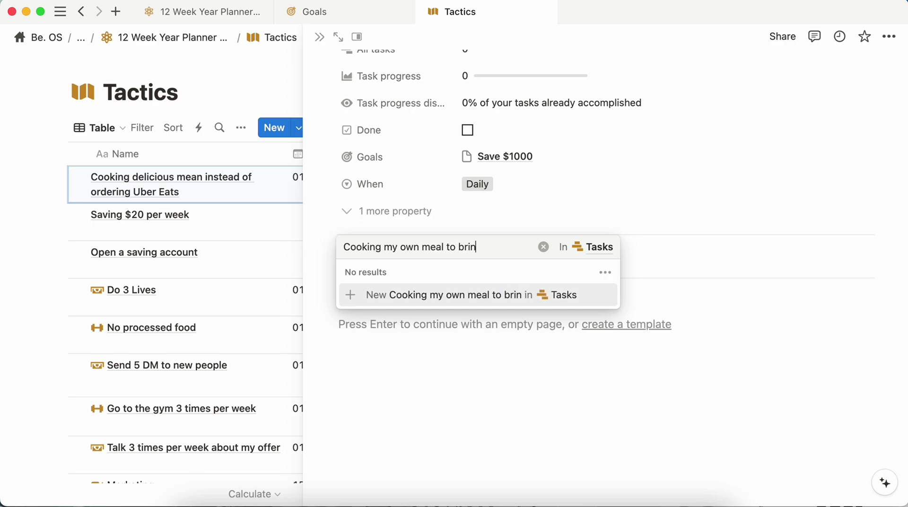
text(g it at work)
key(Return)
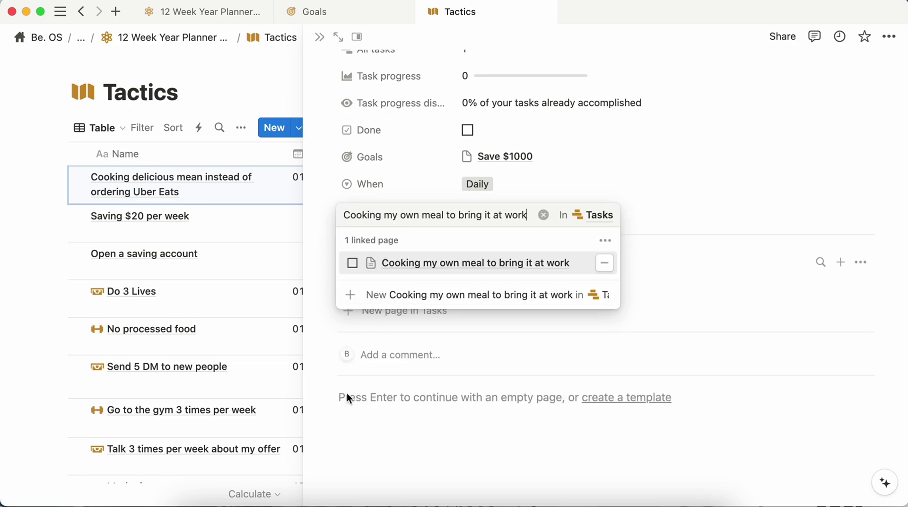
key(Escape)
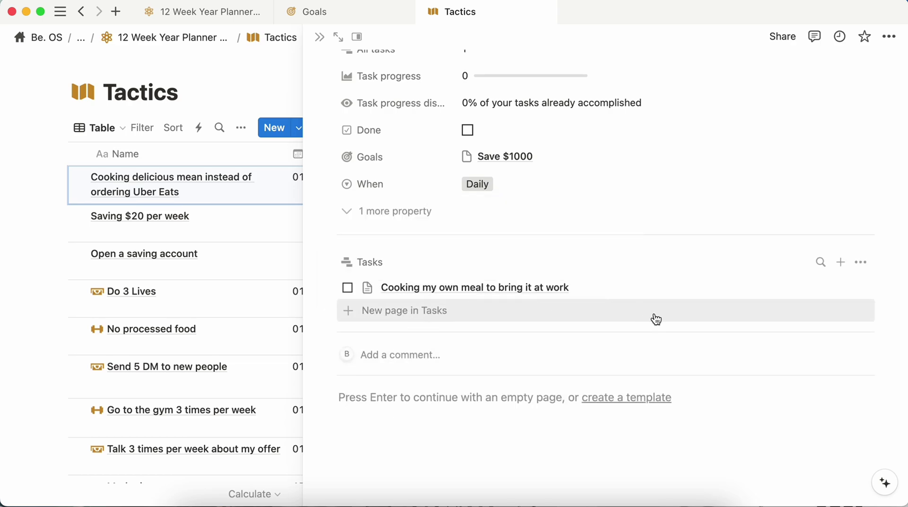
click(319, 37)
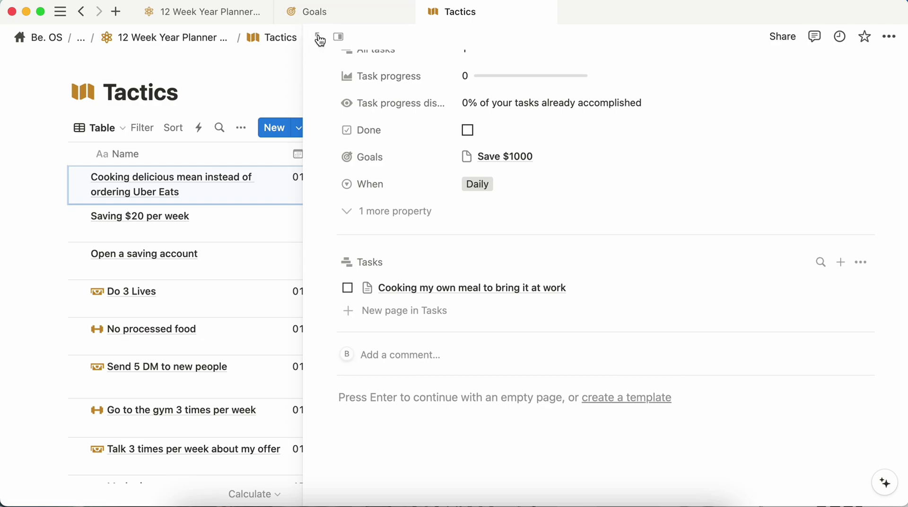
Return to the 12 Week Year Planner page and read Steps 4 to 7 of the setup guide.
click(212, 21)
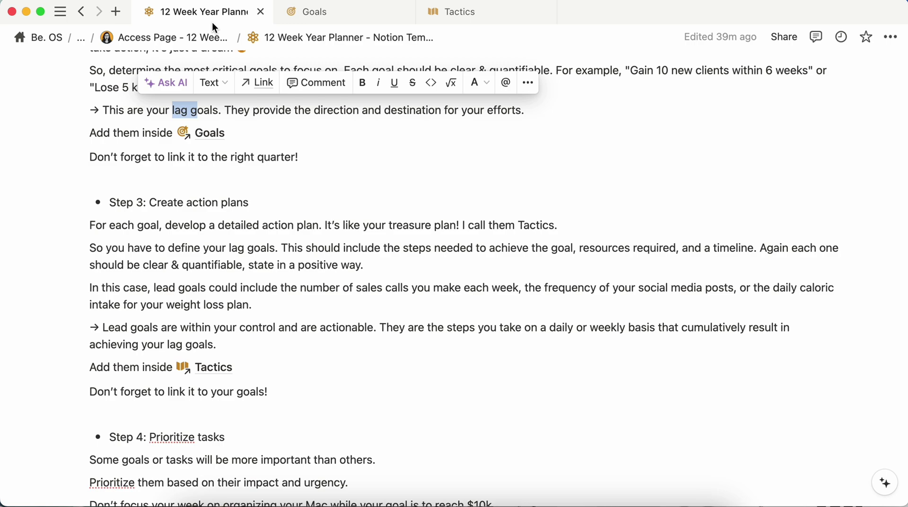
scroll(211, 321, down, 5)
scroll(211, 324, down, 1)
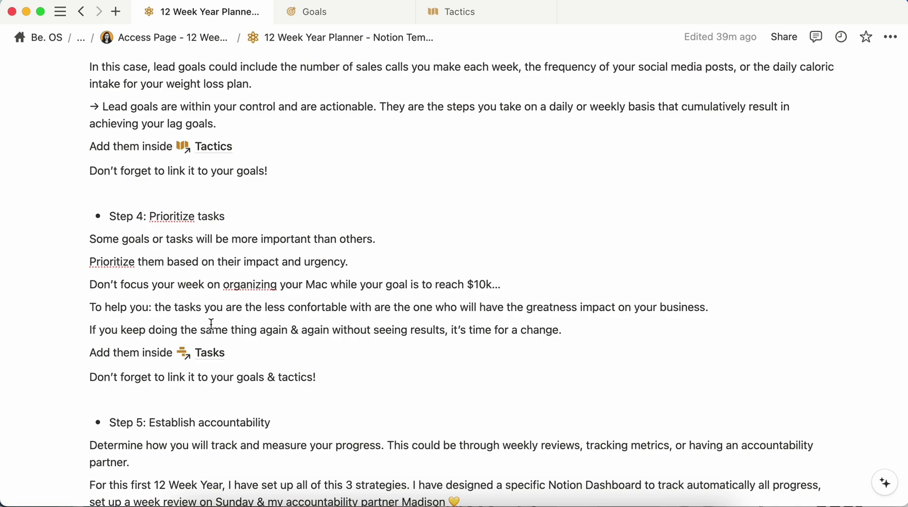
scroll(212, 324, down, 5)
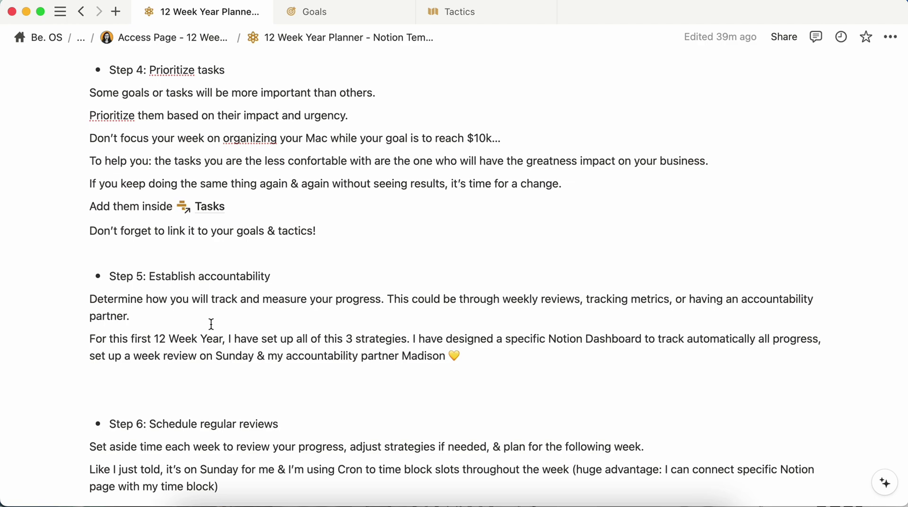
scroll(212, 324, down, 5)
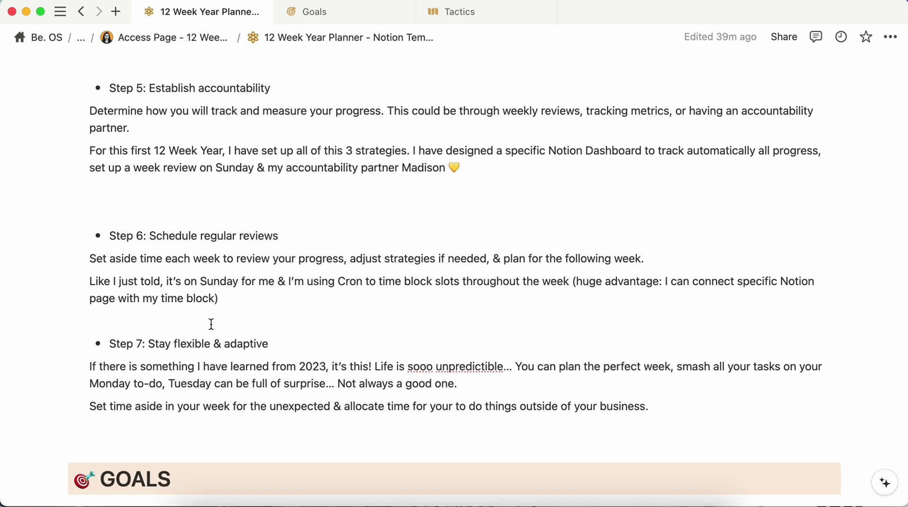
Mark the "Faire une séance de sport" task as completed in the planner's list of today's tasks.
scroll(211, 324, down, 10)
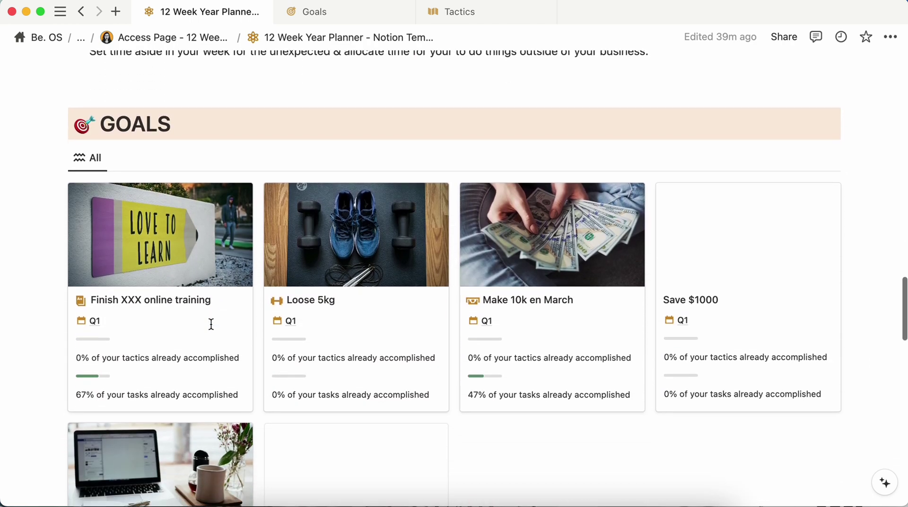
scroll(116, 398, down, 4)
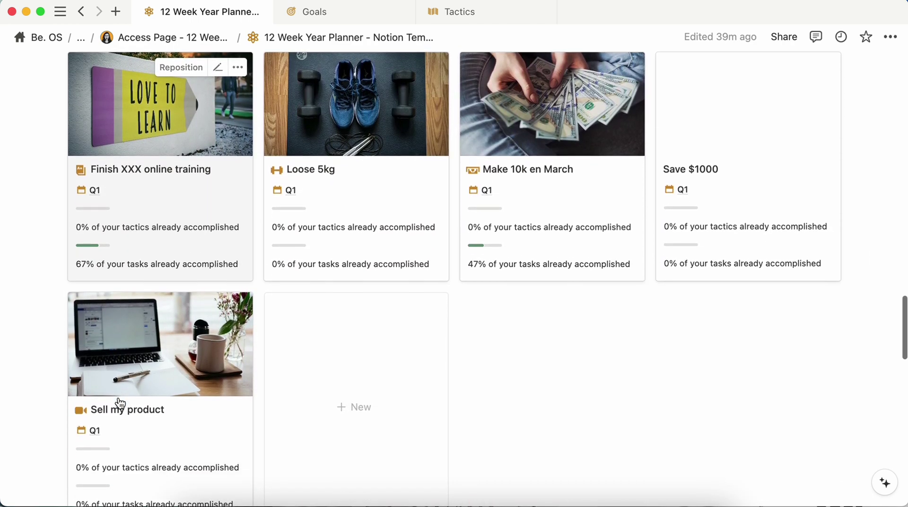
scroll(120, 403, down, 20)
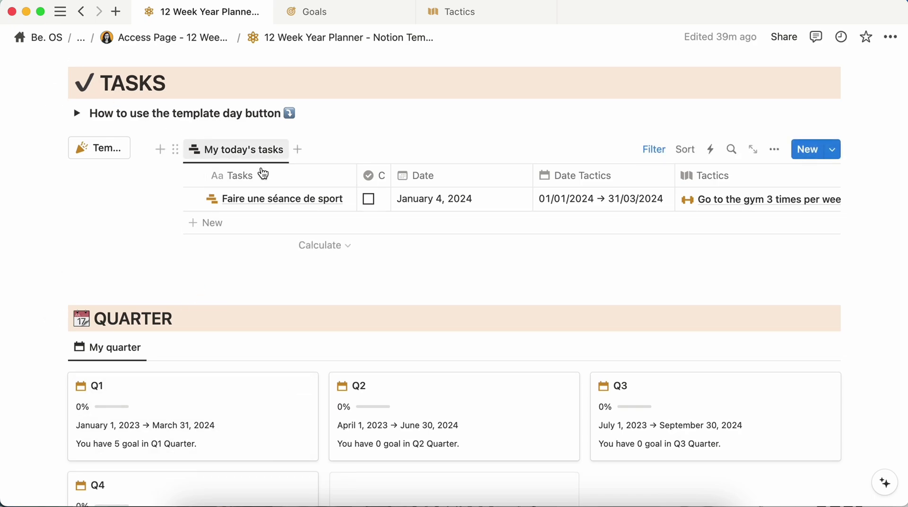
click(368, 201)
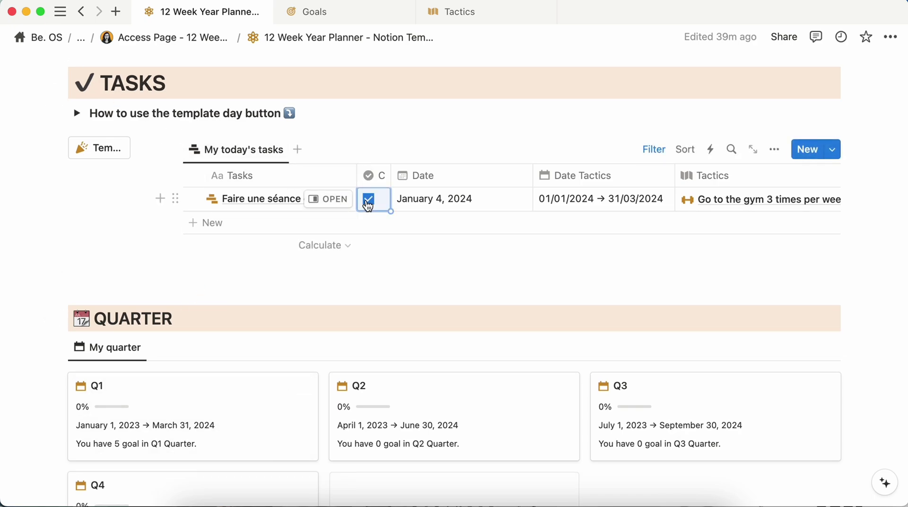
Open the Save $1000 goal and give it the card icon, searching the icon library for "money".
scroll(381, 210, up, 15)
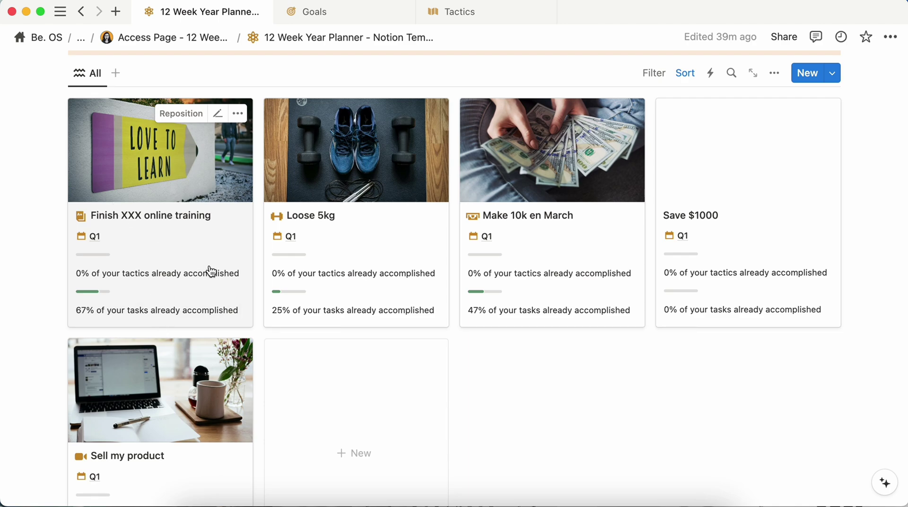
mouse_move(28, 195)
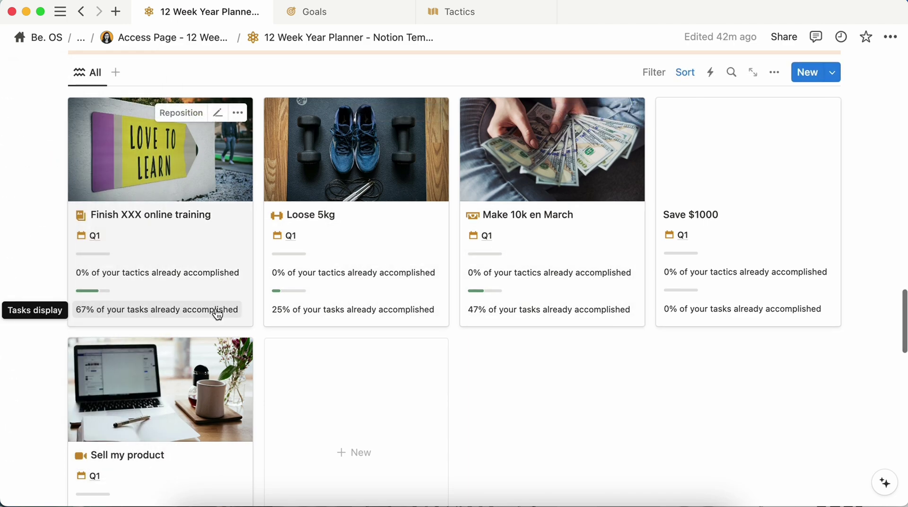
scroll(218, 314, down, 1)
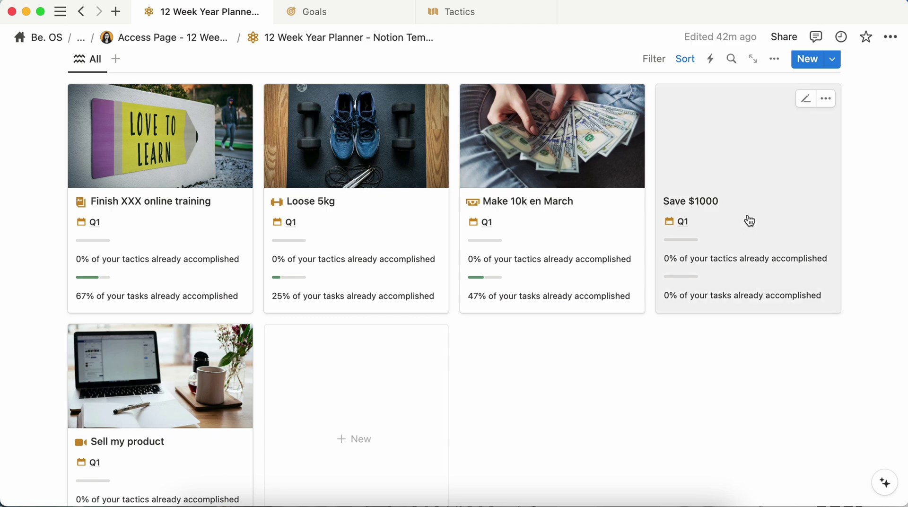
click(748, 213)
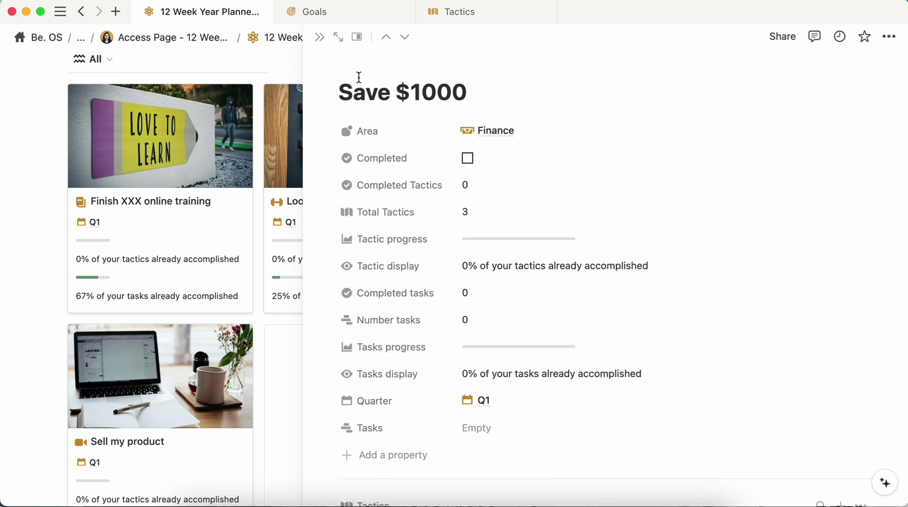
mouse_move(365, 64)
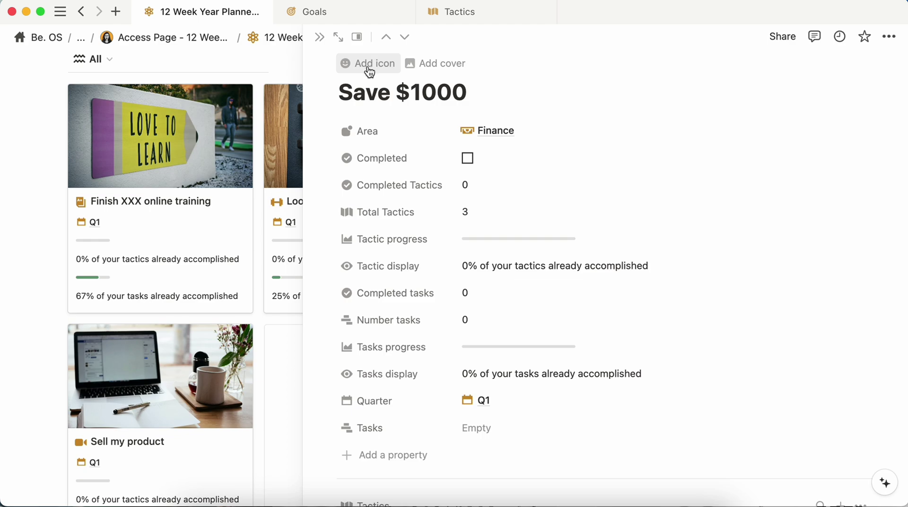
click(369, 72)
click(350, 88)
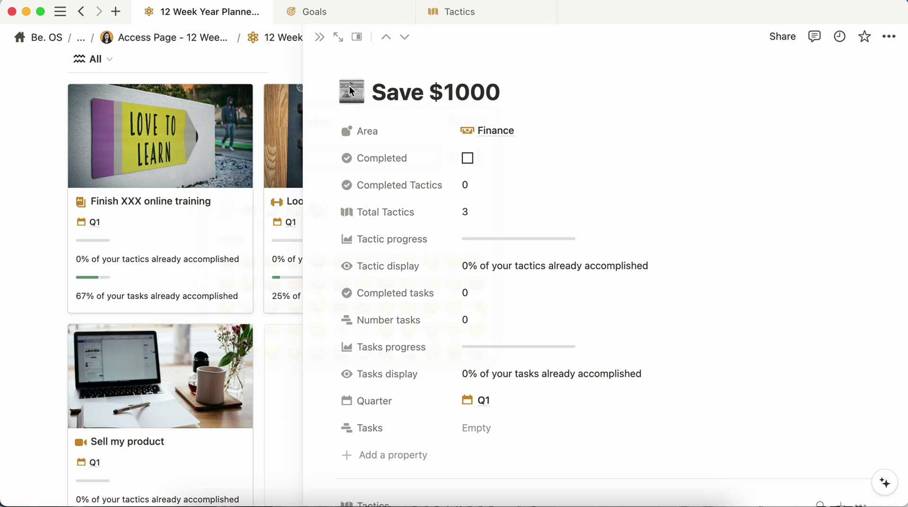
click(279, 133)
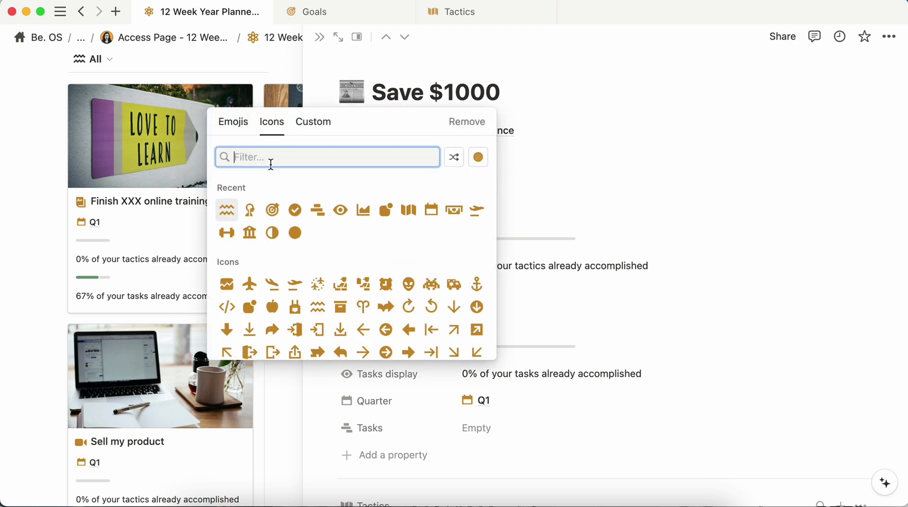
text(a)
key(BackSpace)
text(moeny)
key(BackSpace)
key(BackSpace)
key(BackSpace)
text(ney)
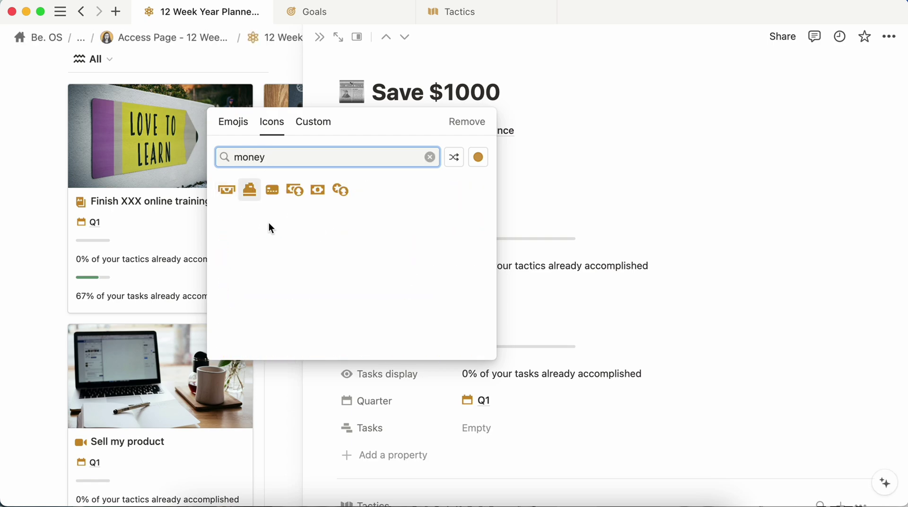
click(272, 190)
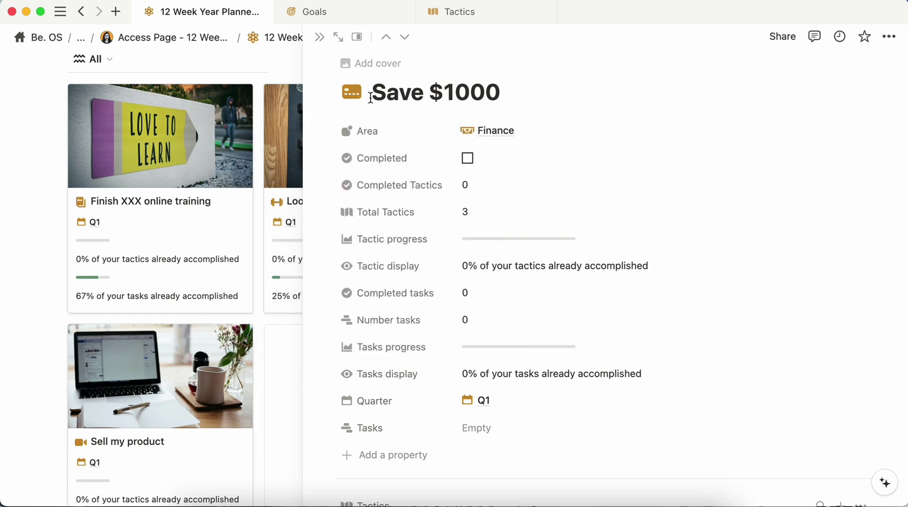
Add an Unsplash cover of scattered dollar bills to the Save $1000 goal, searching for "money", and close the goal.
click(371, 63)
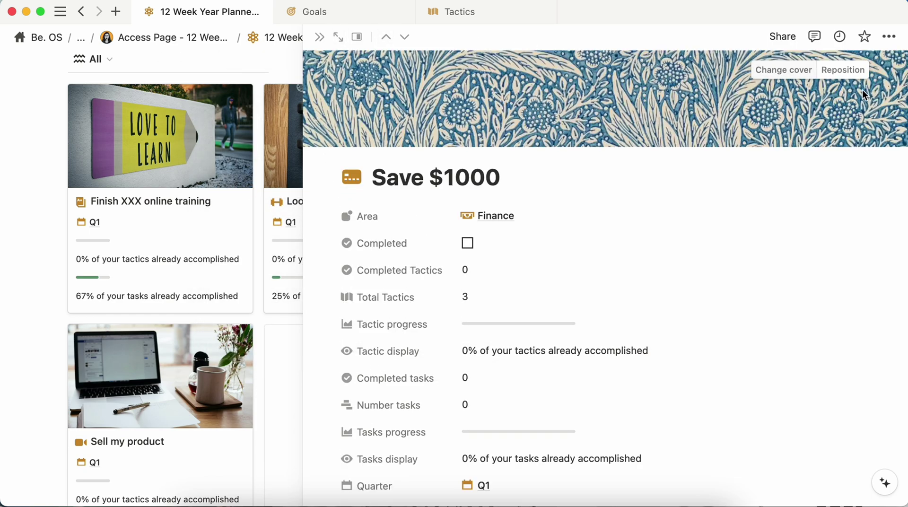
click(796, 72)
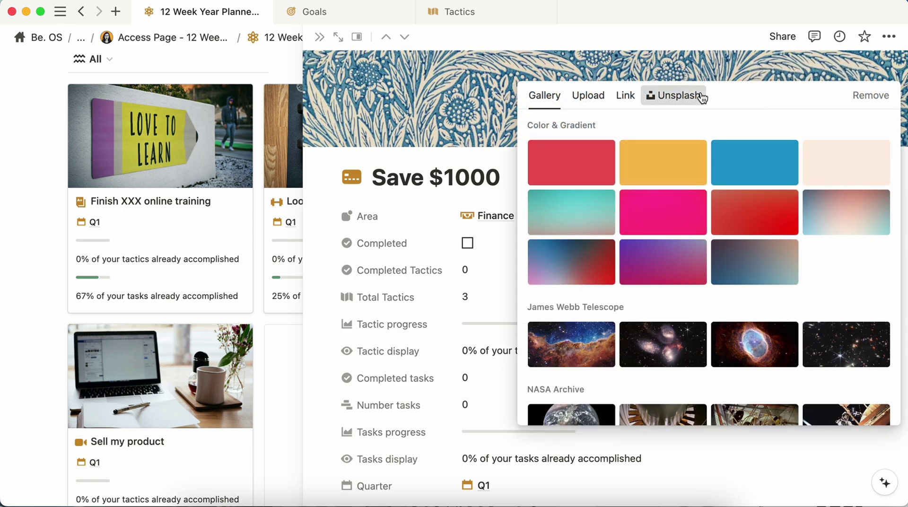
click(697, 95)
text(mo)
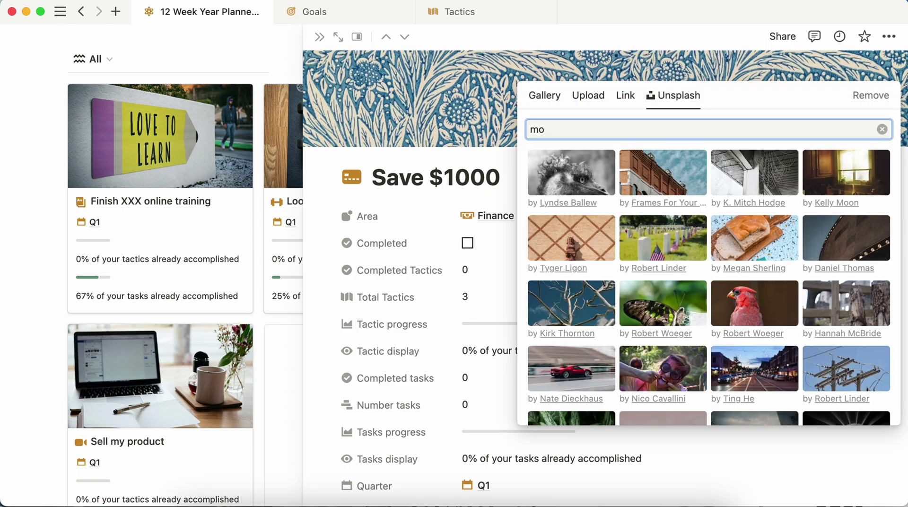
text(ney)
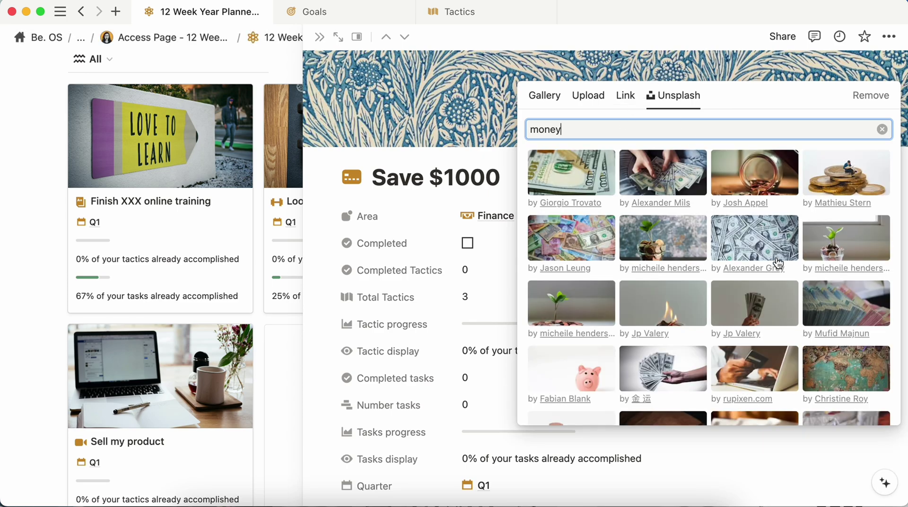
click(771, 244)
click(317, 38)
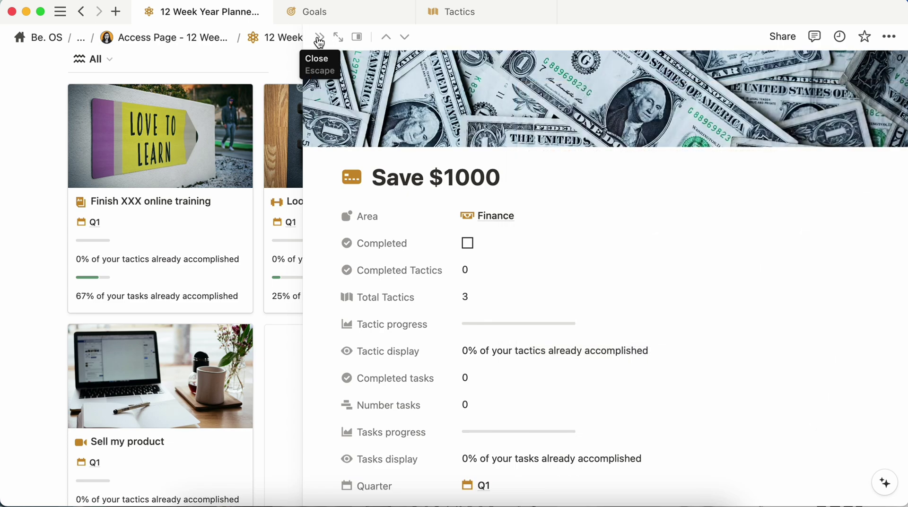
click(320, 40)
Examine the Lose weight and Learning views in the planner's Tactics section.
scroll(312, 310, down, 10)
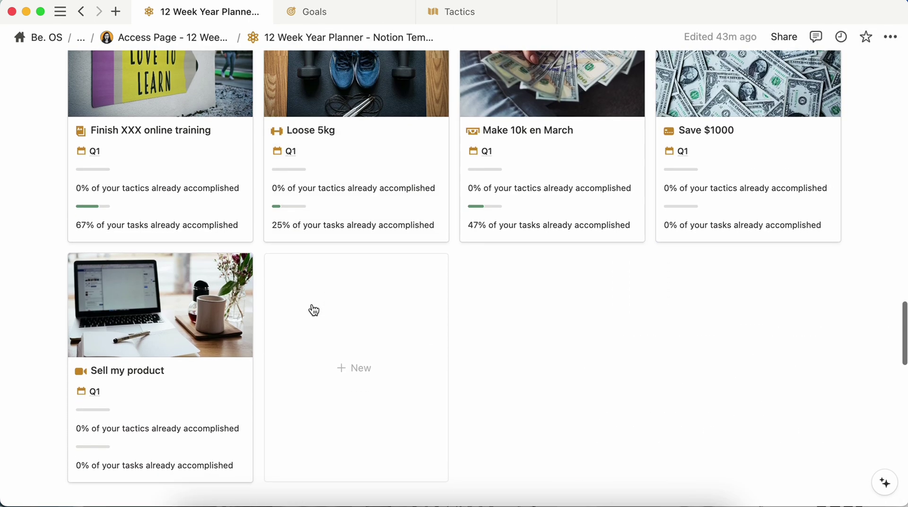
scroll(313, 310, down, 2)
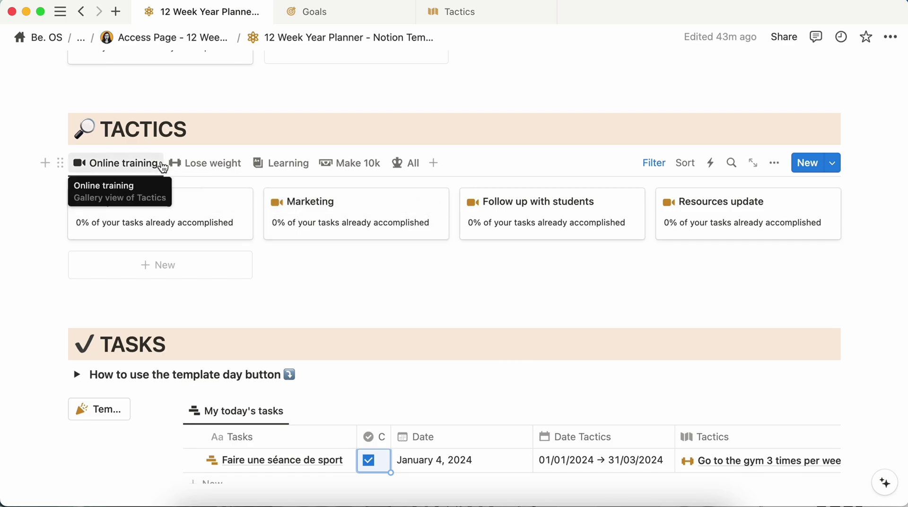
click(193, 167)
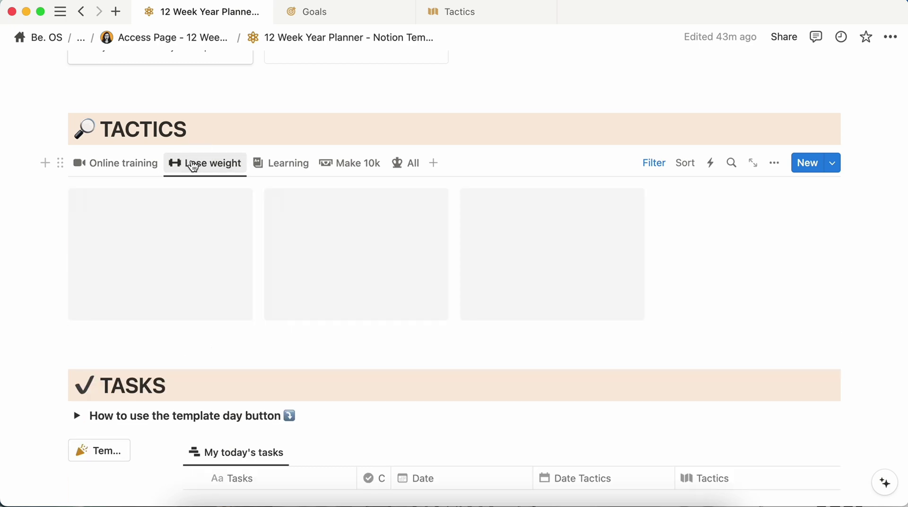
click(276, 173)
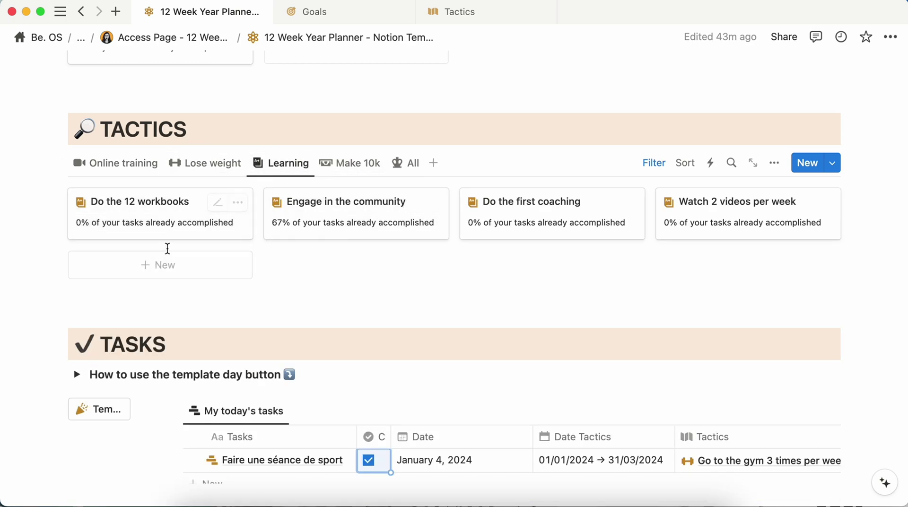
Widen the column holding the Template day button, open the button's configuration and review its existing task actions.
scroll(626, 201, down, 5)
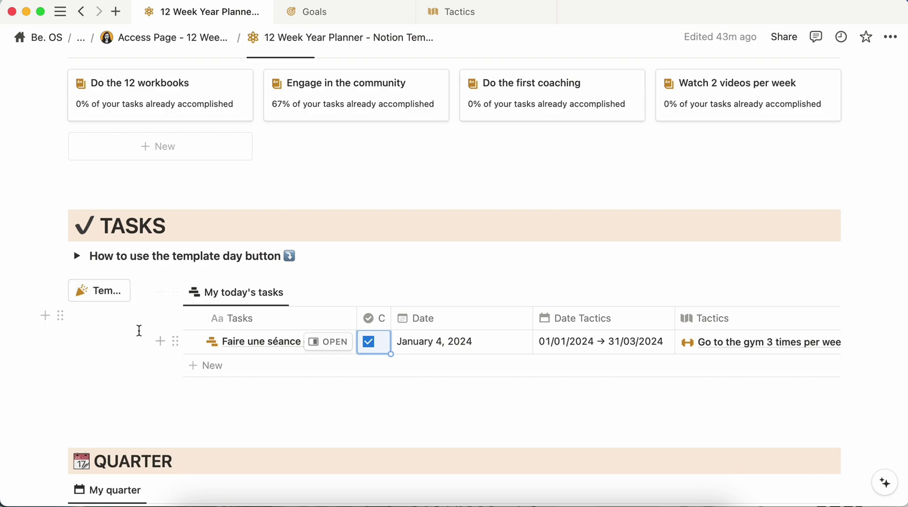
drag(168, 321, 278, 331)
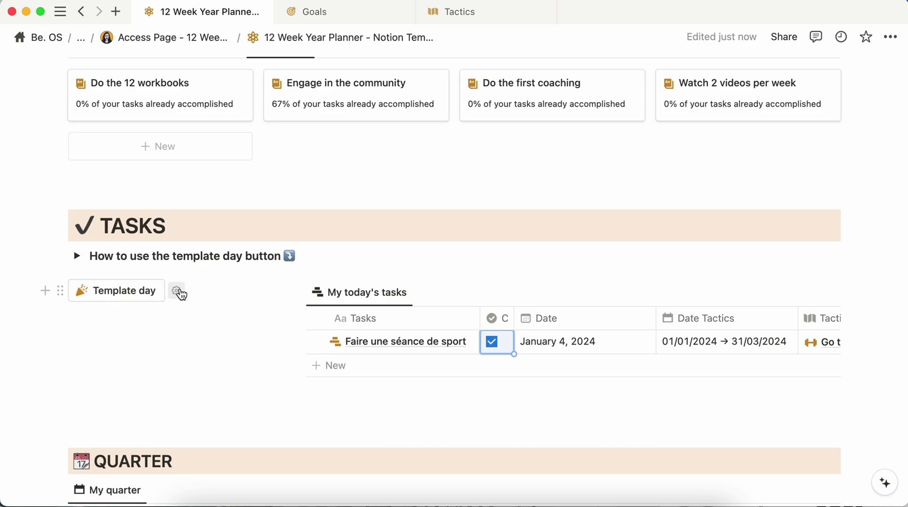
click(177, 290)
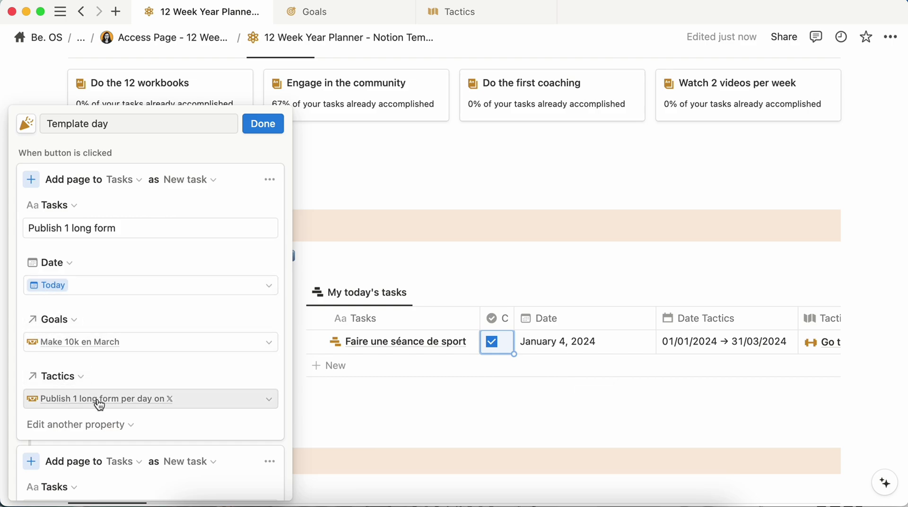
scroll(96, 402, down, 3)
scroll(98, 400, down, 3)
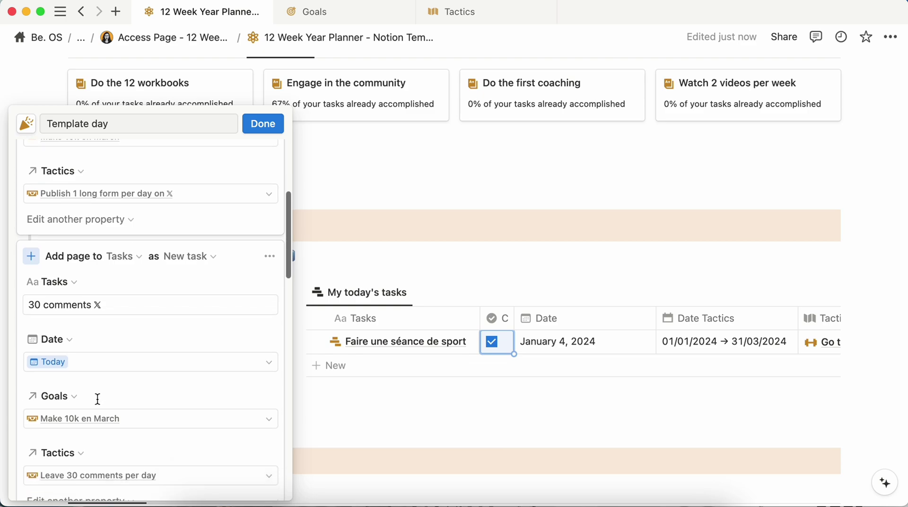
scroll(122, 307, down, 20)
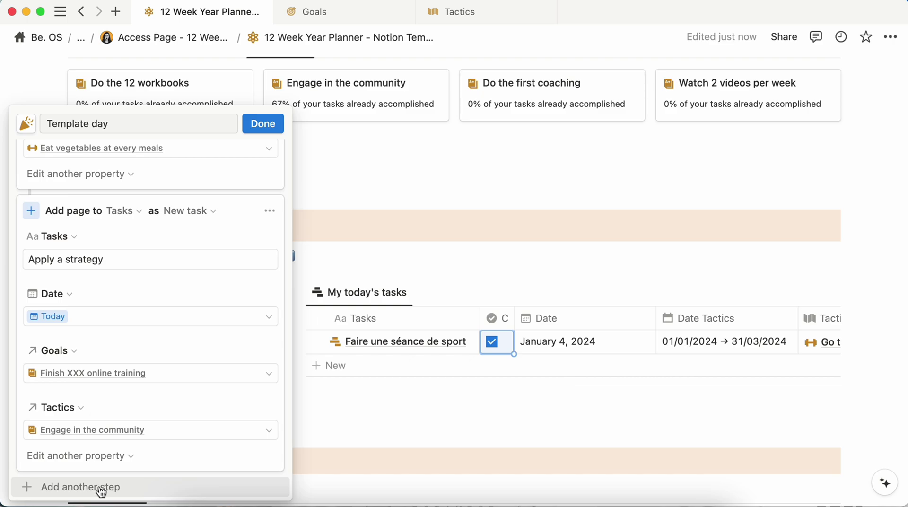
Add an action to the Template day button that creates a page in Tasks named "Cooking my dinner".
click(101, 493)
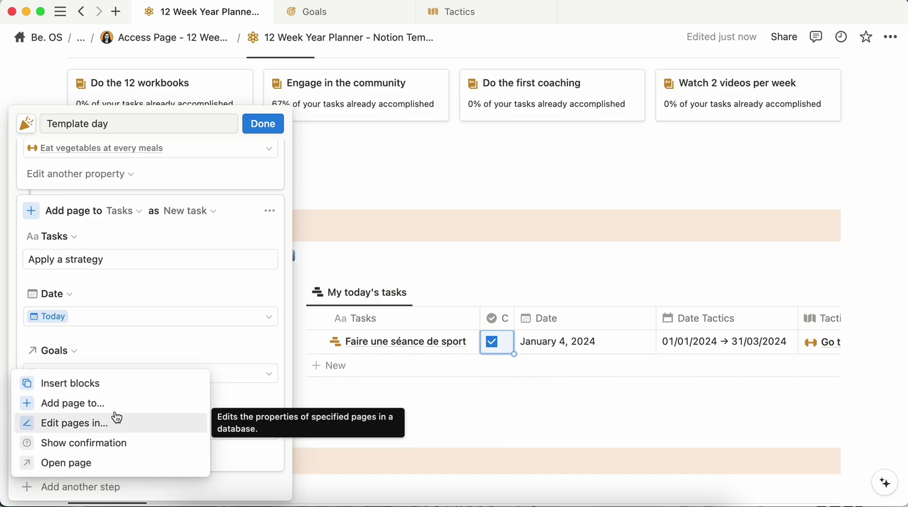
click(117, 404)
click(151, 456)
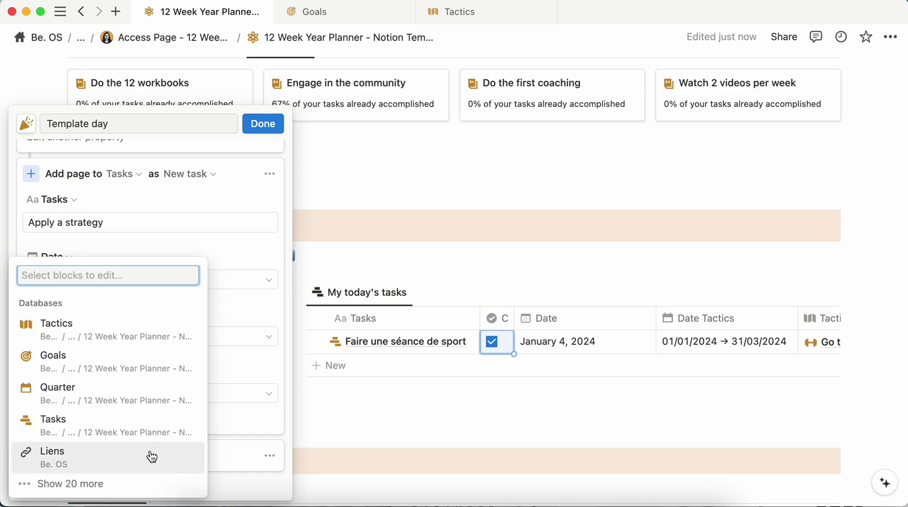
click(151, 424)
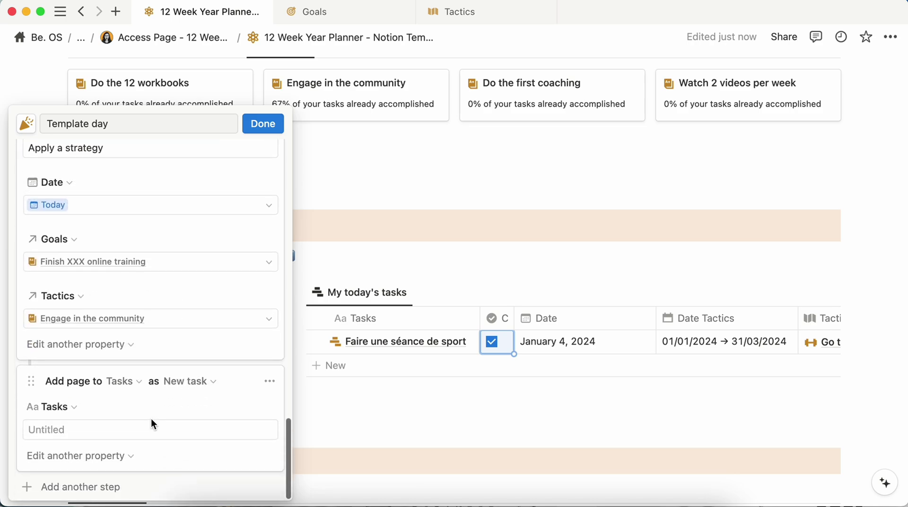
click(125, 430)
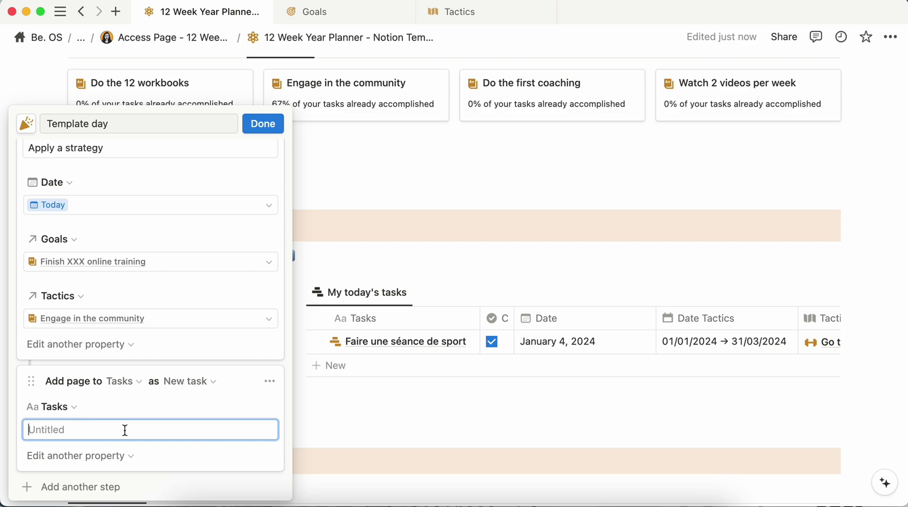
text(Cooking my)
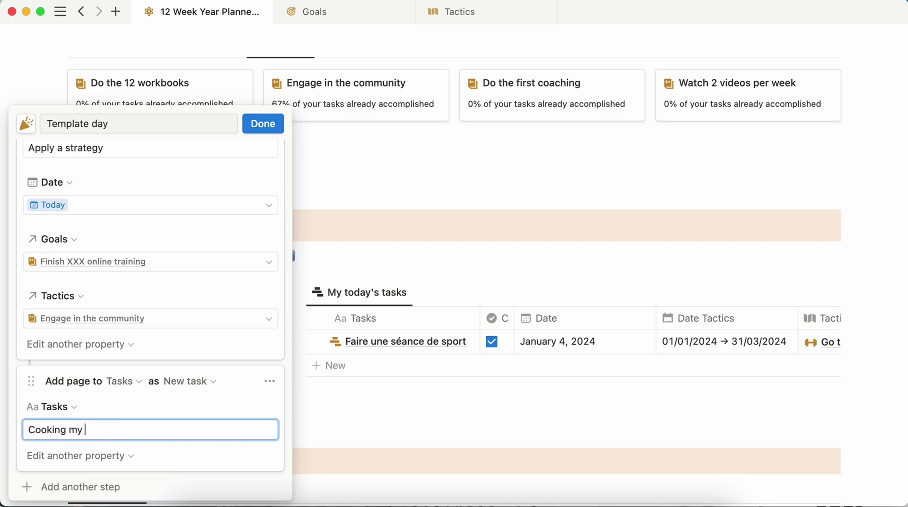
text( dinner)
Add the Date property to the Cooking my dinner action and set it to Today.
click(79, 456)
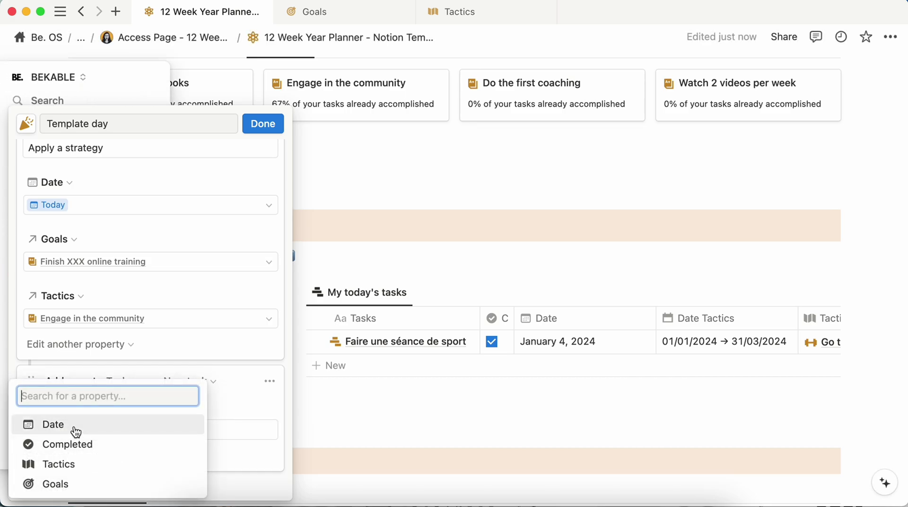
click(76, 431)
scroll(75, 430, down, 2)
click(75, 430)
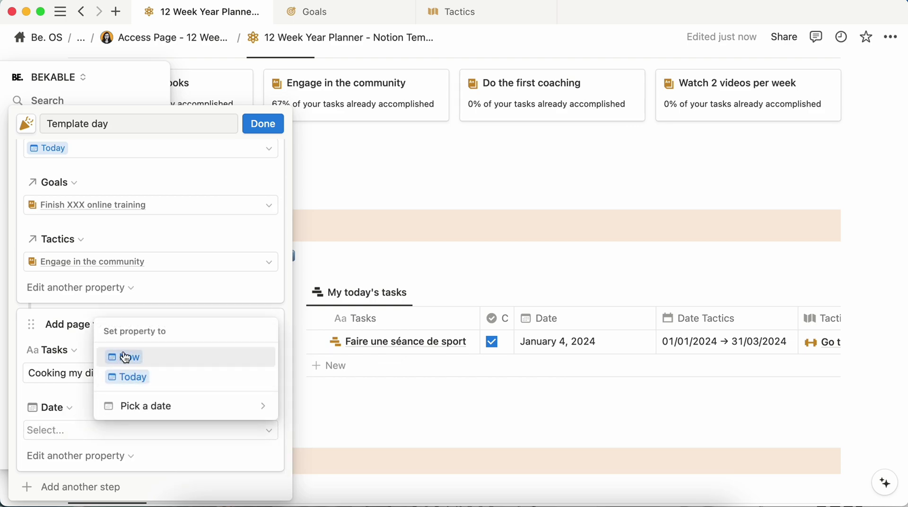
click(129, 377)
Add the Tactics property to the Cooking my dinner action and link it to "Cooking delicious mean instead of ordering Uber Eats".
click(101, 456)
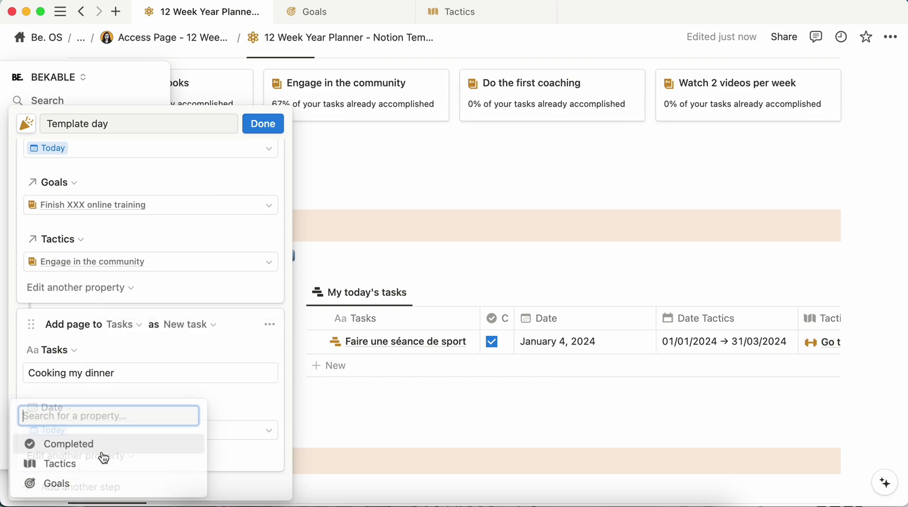
click(92, 464)
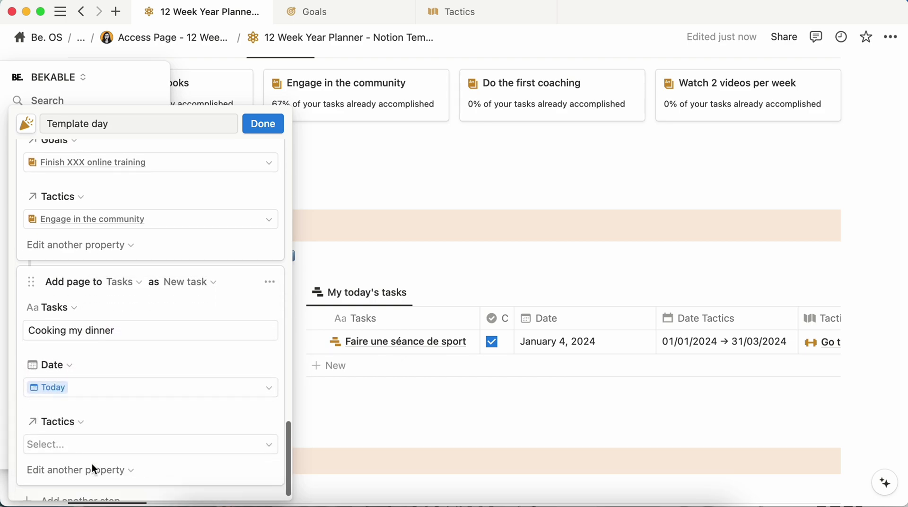
click(99, 434)
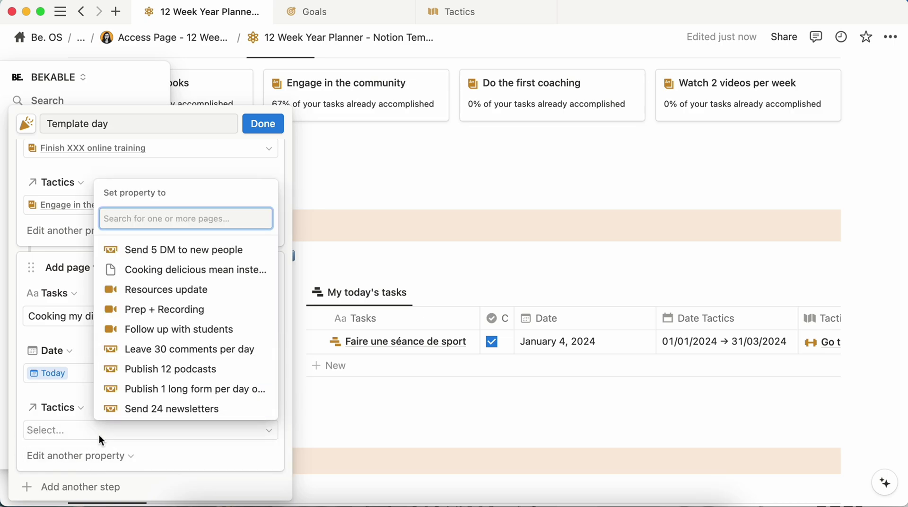
click(203, 270)
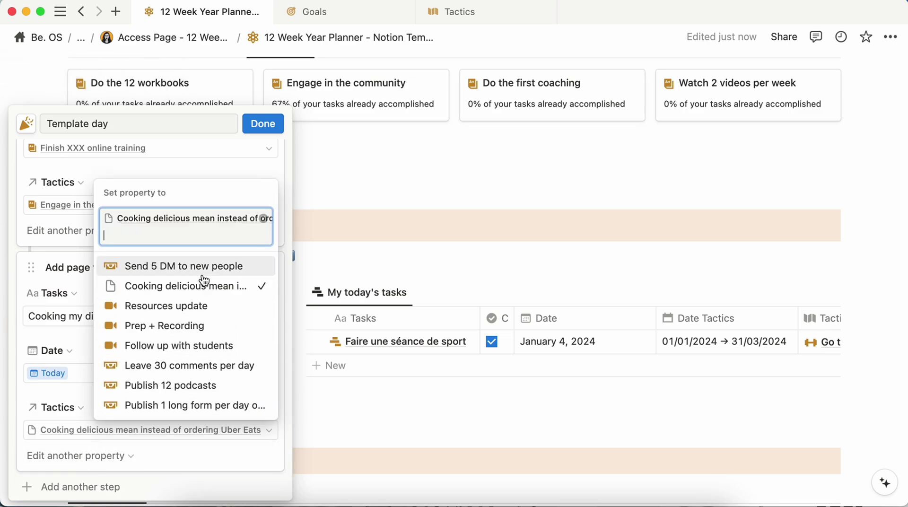
click(59, 401)
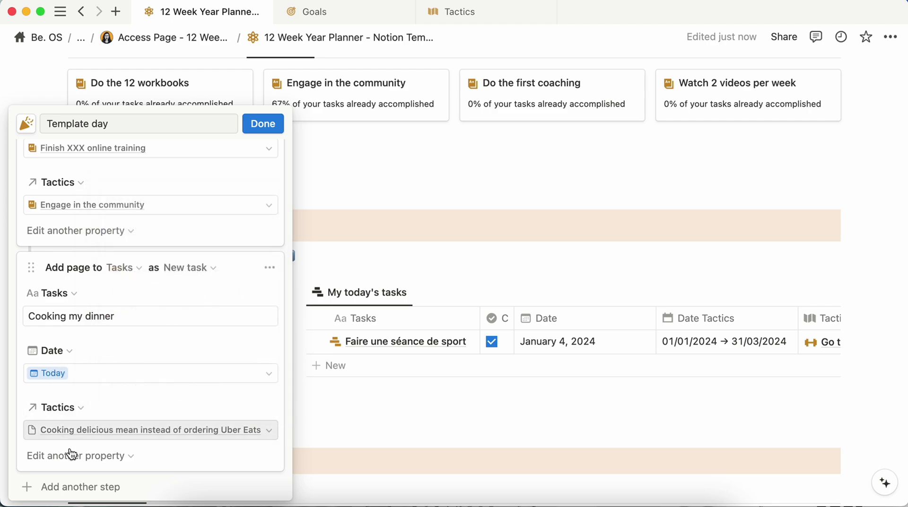
Add the Goals property to the Cooking my dinner action, link it to Save $1000, and save the button configuration.
click(75, 455)
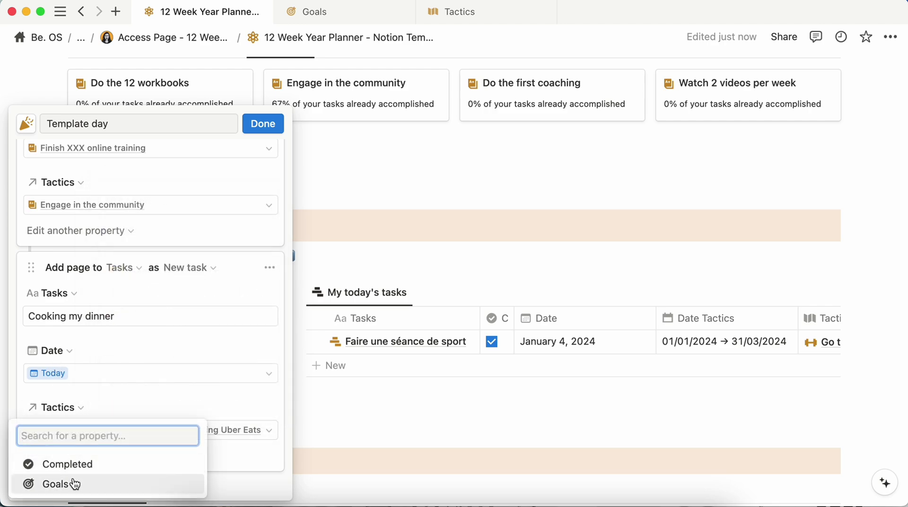
click(74, 484)
click(73, 482)
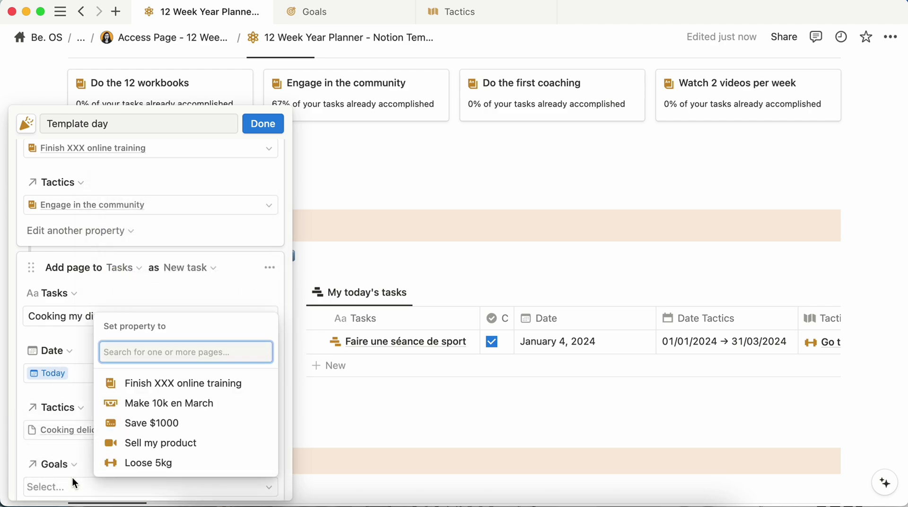
click(199, 429)
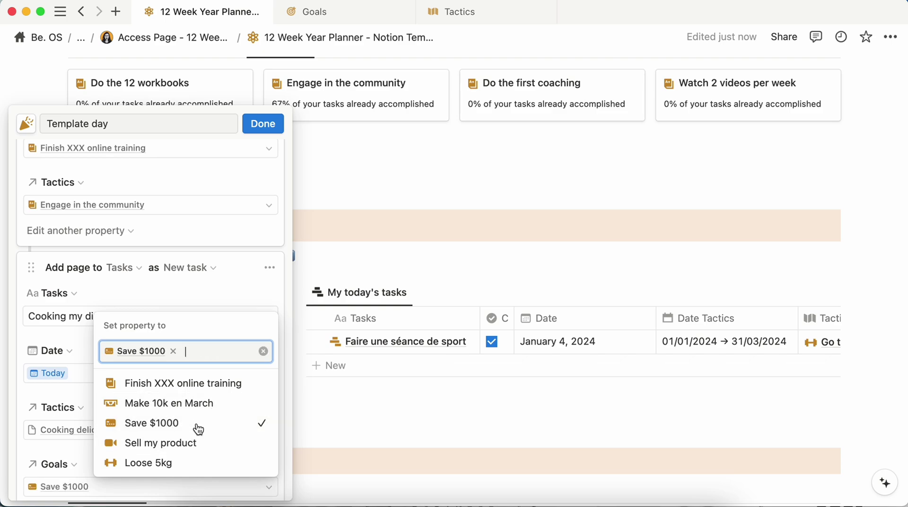
click(231, 274)
scroll(231, 278, down, 2)
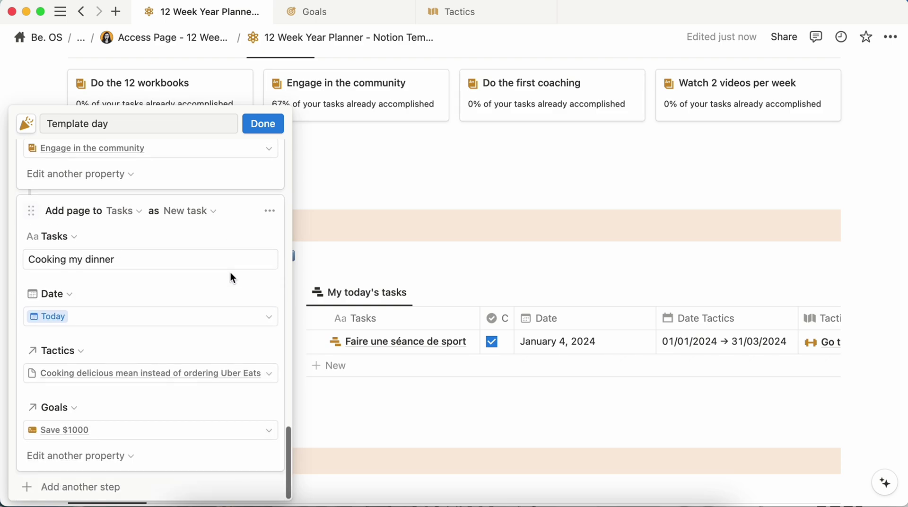
click(263, 124)
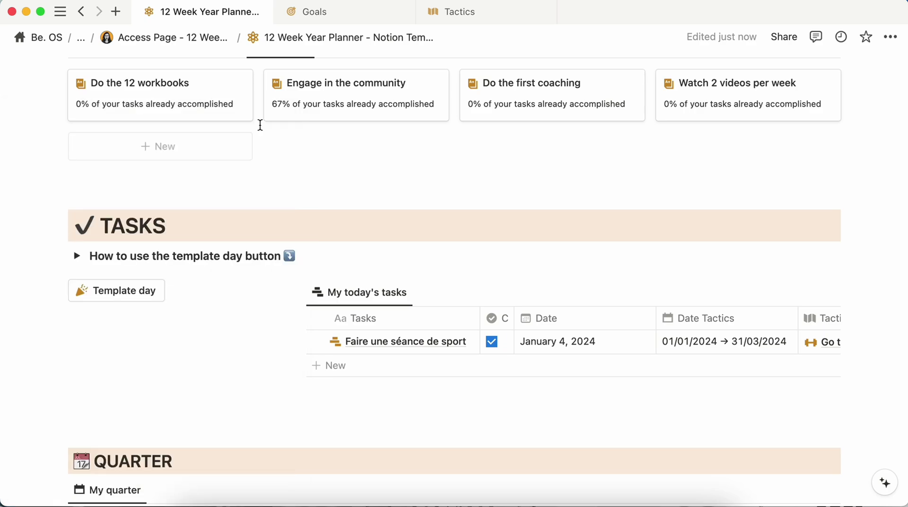
Run the Template day button to generate the daily tasks and review them in today's task list.
click(138, 301)
scroll(135, 300, down, 5)
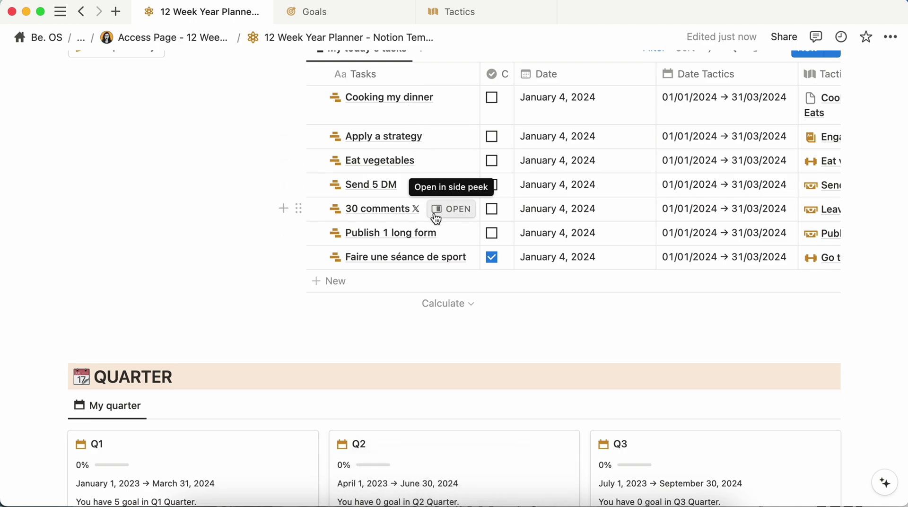
scroll(447, 218, up, 1)
Open the tactic linked to Cooking my dinner and give it the food-and-drink icon, searching the icon library for "meal".
scroll(643, 199, right, 3)
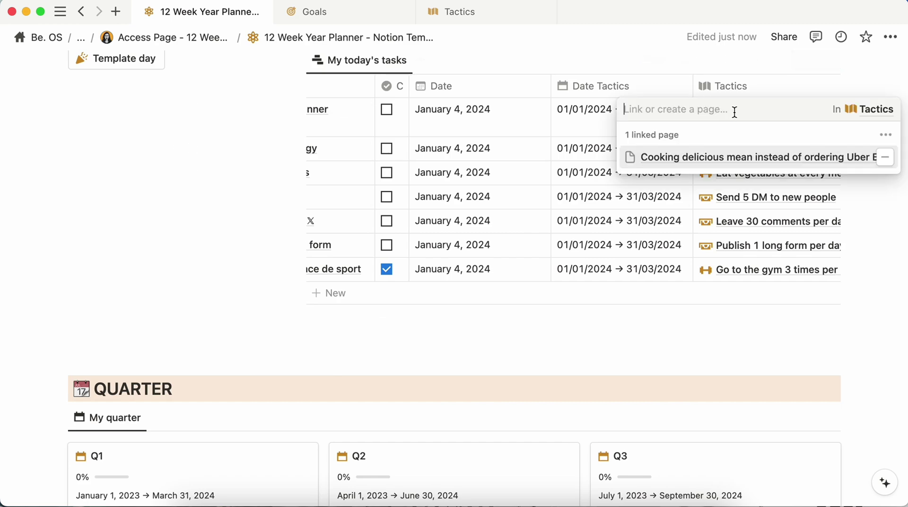
click(750, 157)
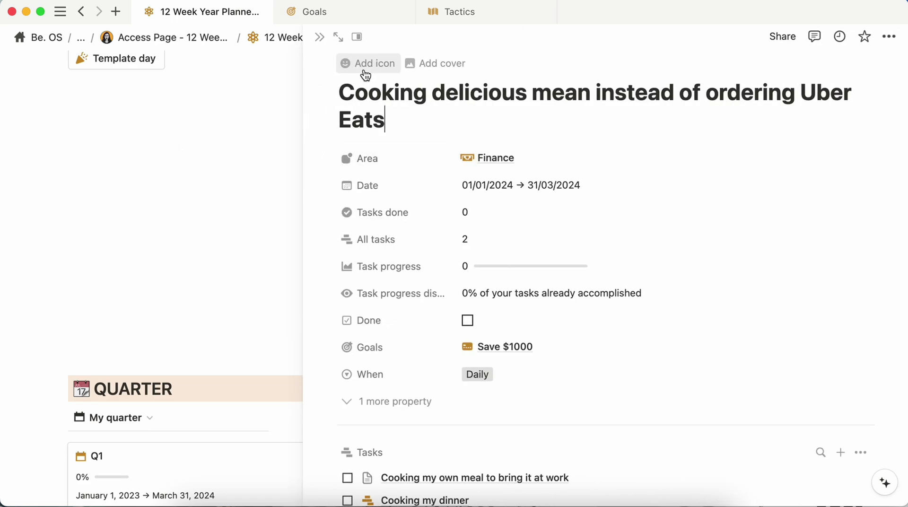
click(367, 71)
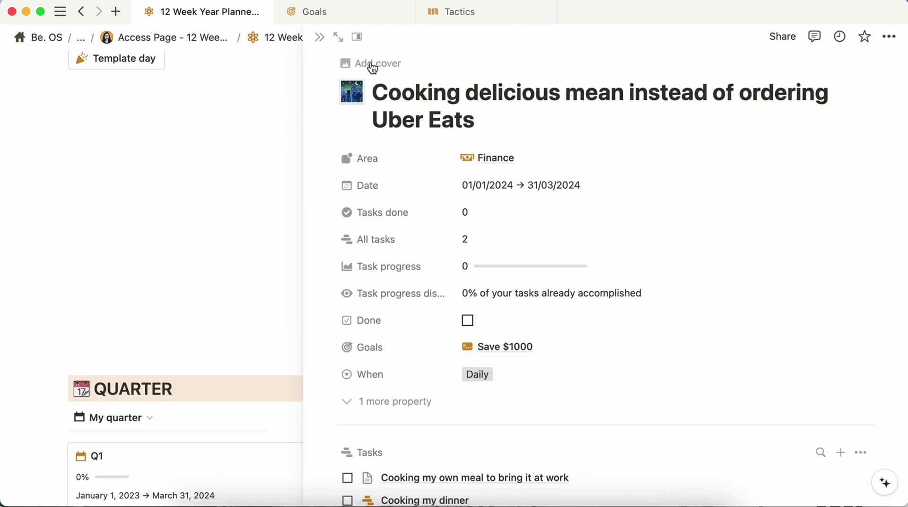
click(362, 92)
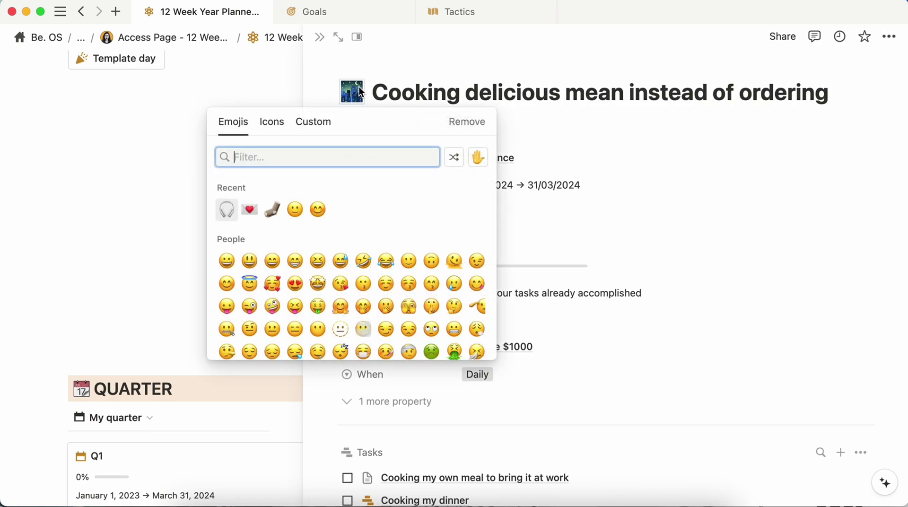
click(275, 124)
text(meal)
click(251, 189)
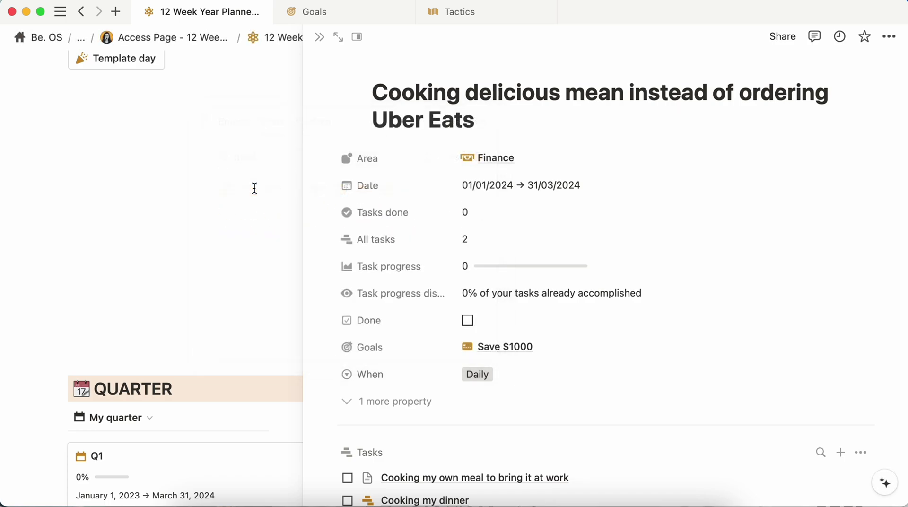
click(318, 38)
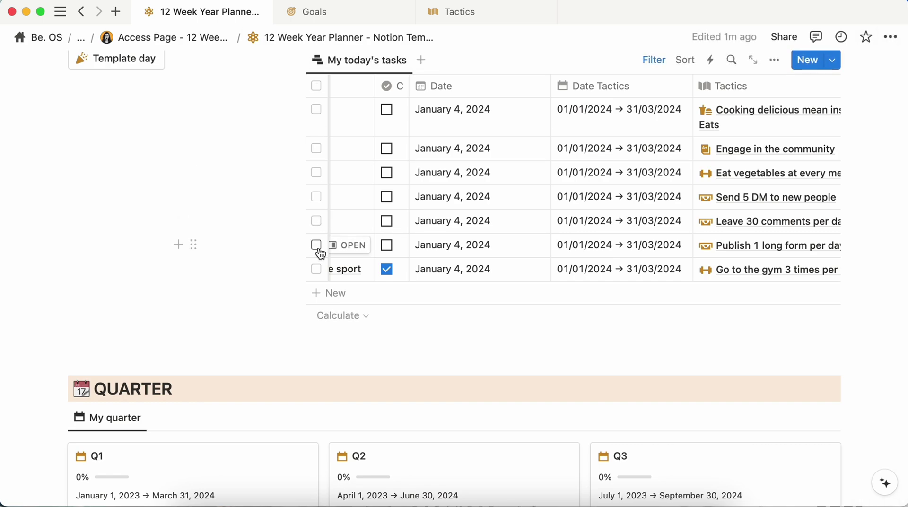
Open the Q1 card in the Quarter section and examine its date range, areas, linked goals and progress.
scroll(319, 256, down, 10)
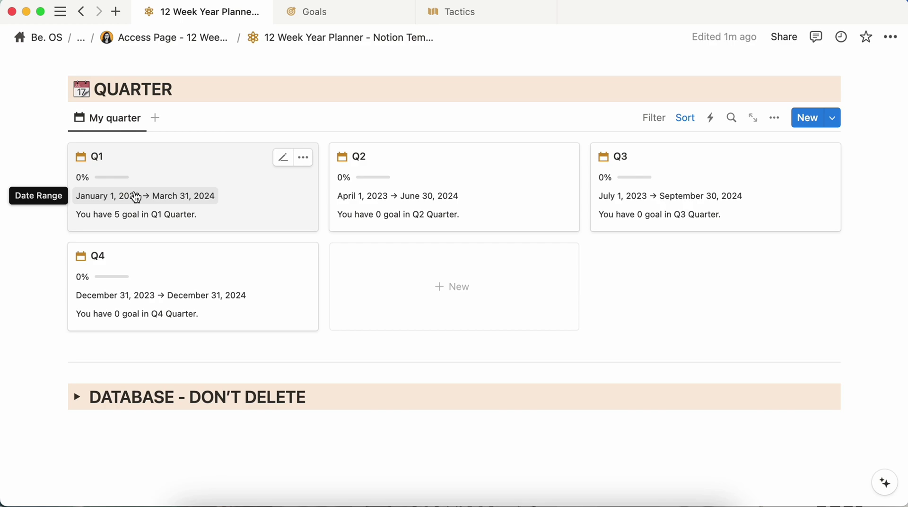
click(253, 154)
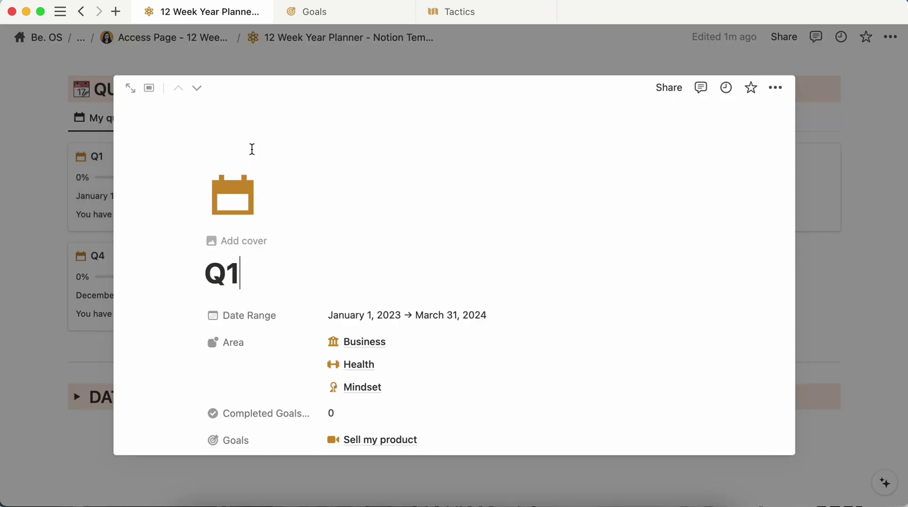
scroll(280, 280, down, 3)
click(429, 225)
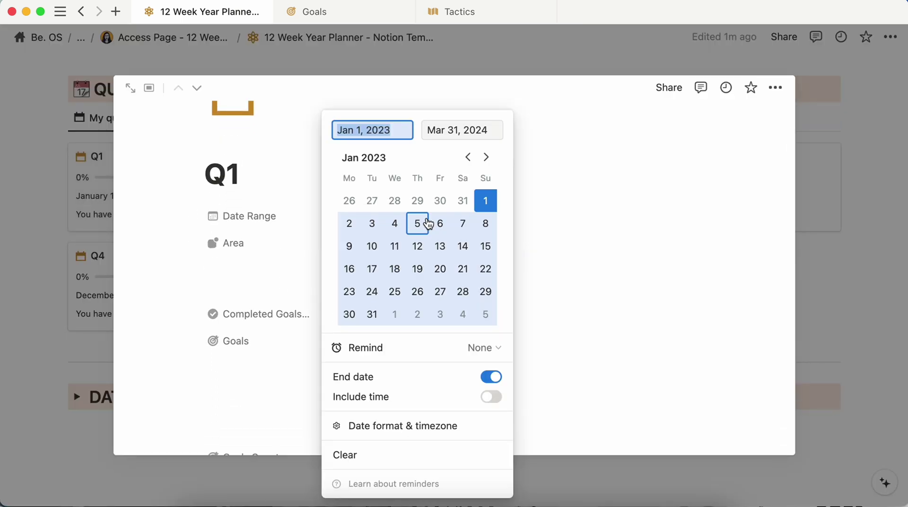
click(612, 228)
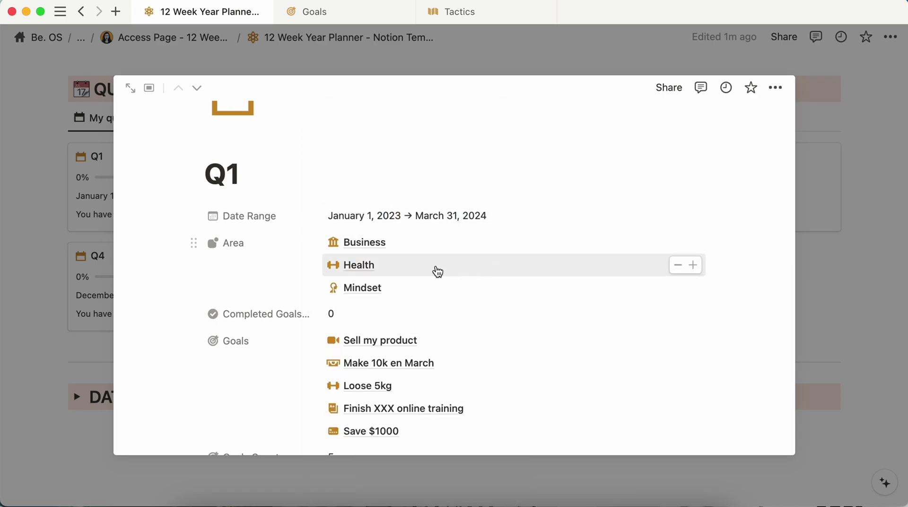
scroll(371, 344, down, 8)
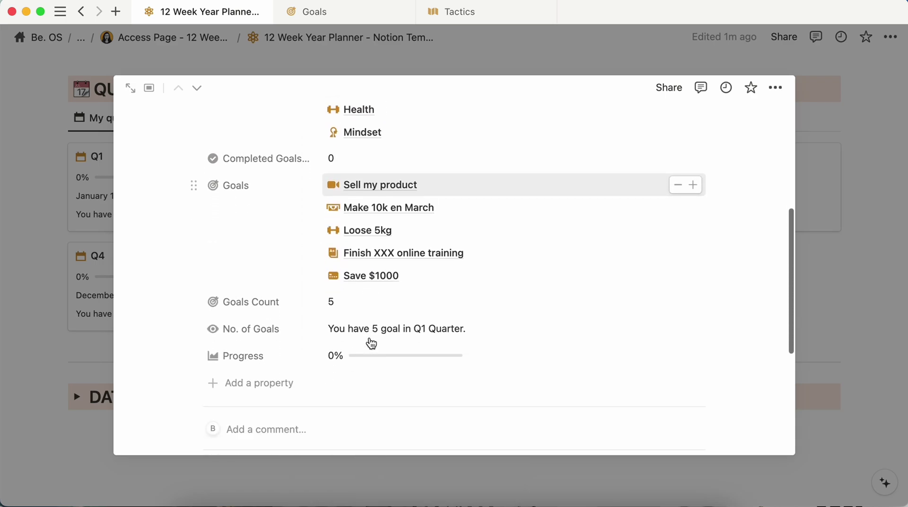
click(73, 245)
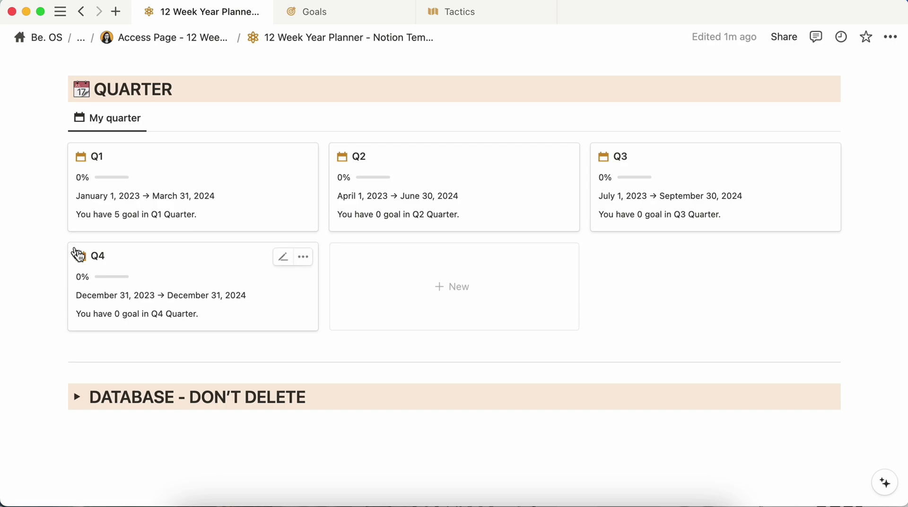
Expand the DATABASE - DON'T DELETE section, examine its list of source databases, and collapse it again.
scroll(108, 345, down, 2)
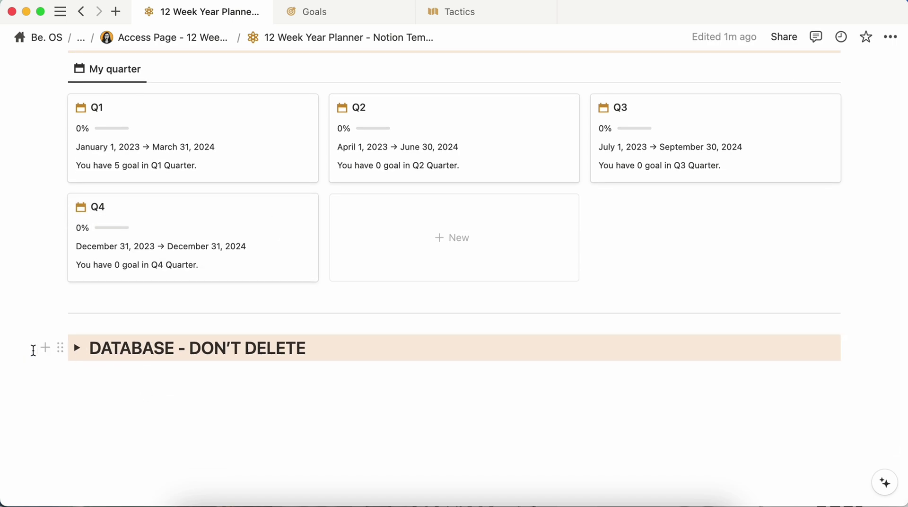
click(76, 348)
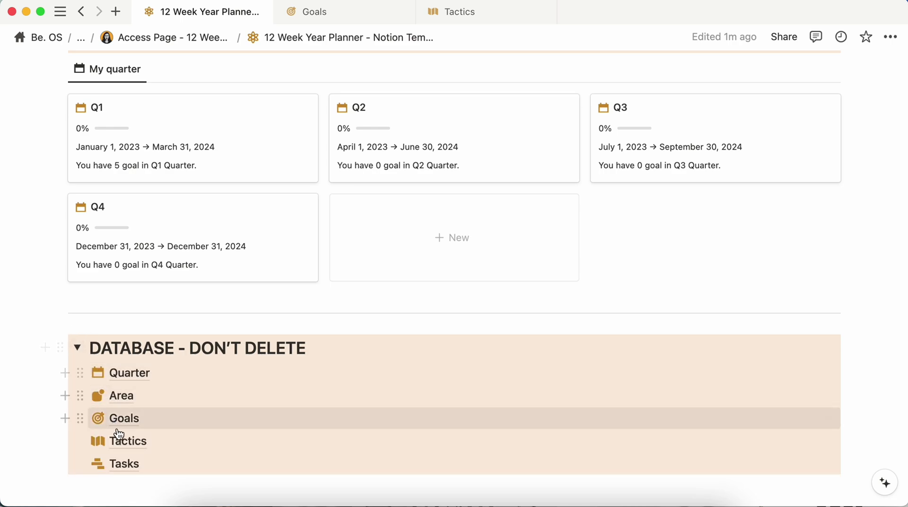
click(77, 348)
Review the planner back from the Quarter section through today's tasks and the tactics to the goal cards.
scroll(86, 351, up, 3)
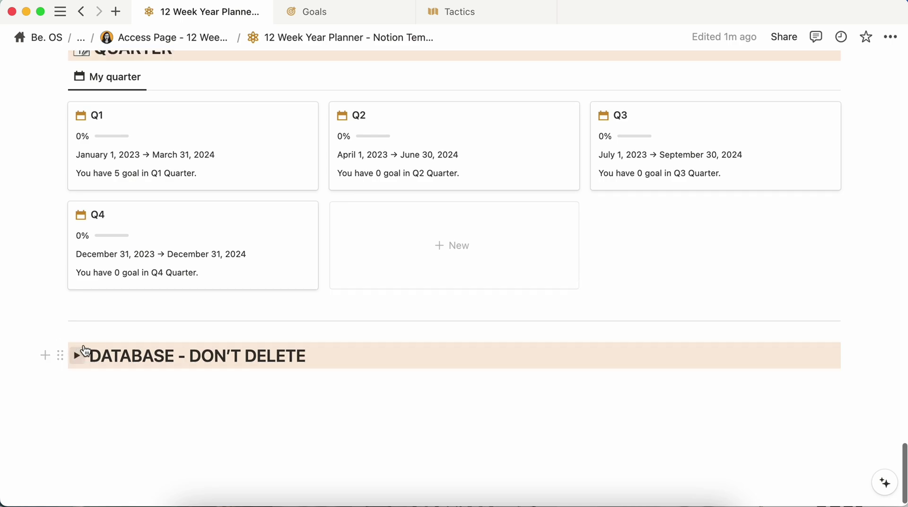
scroll(85, 351, up, 10)
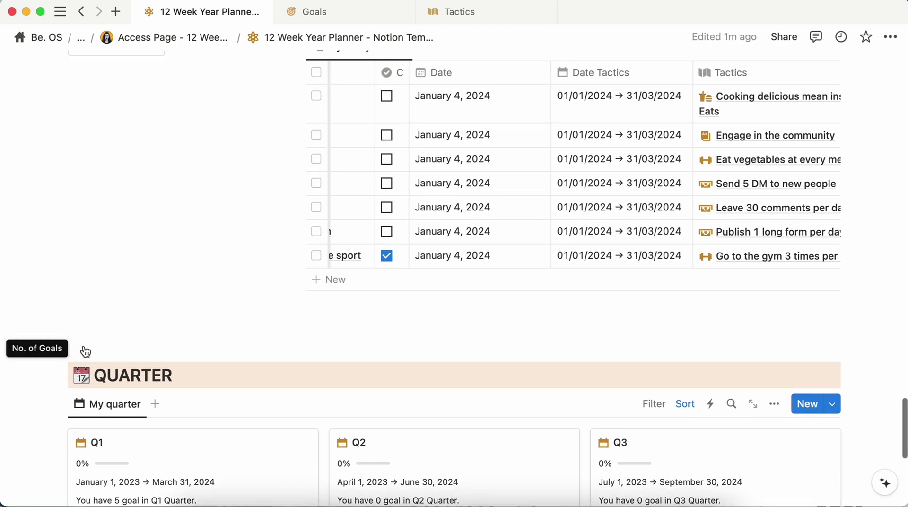
scroll(377, 407, left, 5)
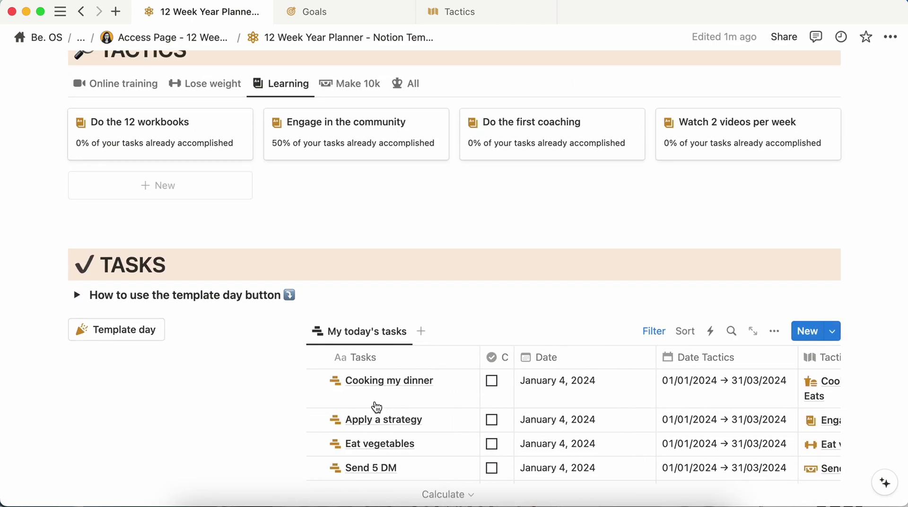
scroll(377, 408, up, 6)
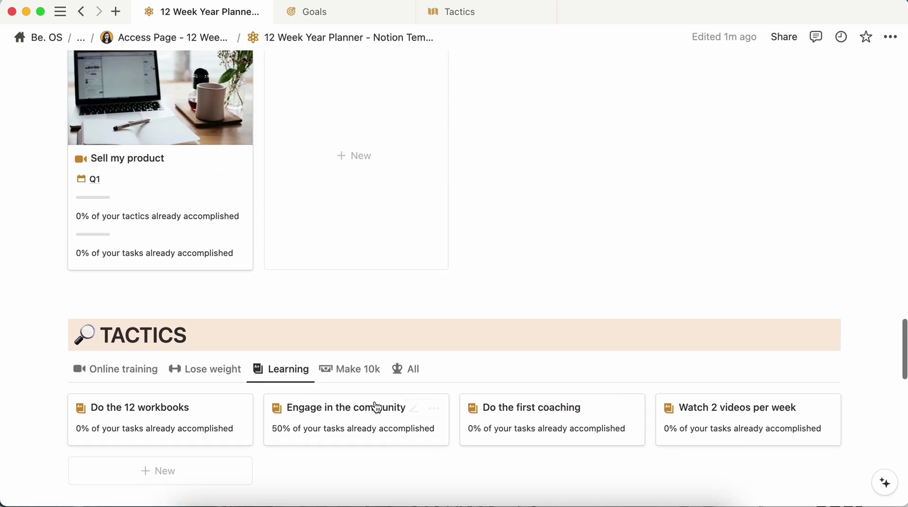
scroll(377, 407, up, 5)
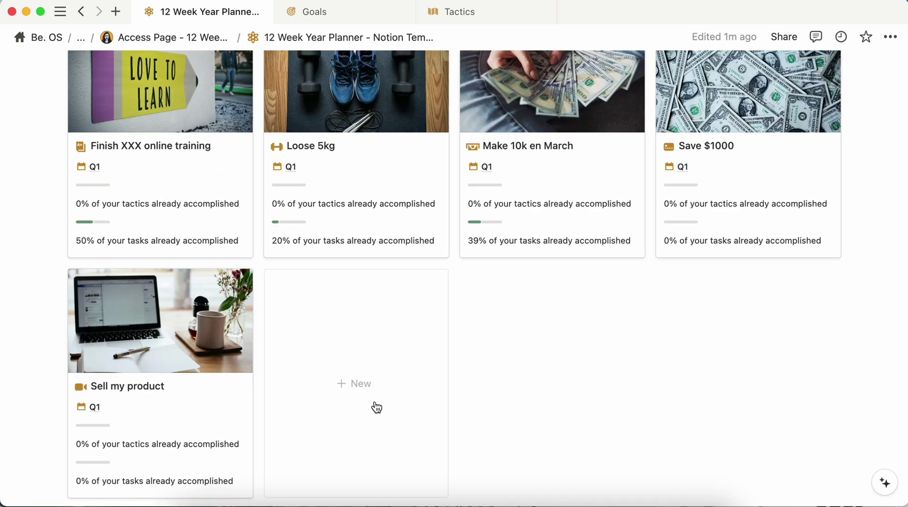